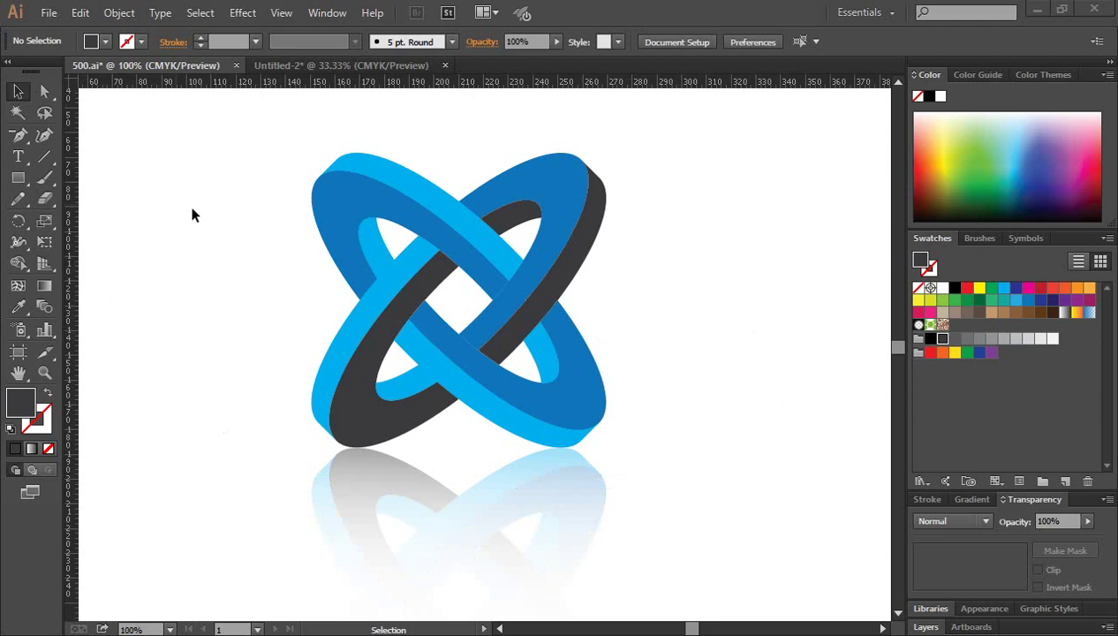
# - Delete the entire interlocking-rings logo together with its faded reflection to leave the artboard empty
pyautogui.click(205, 159)
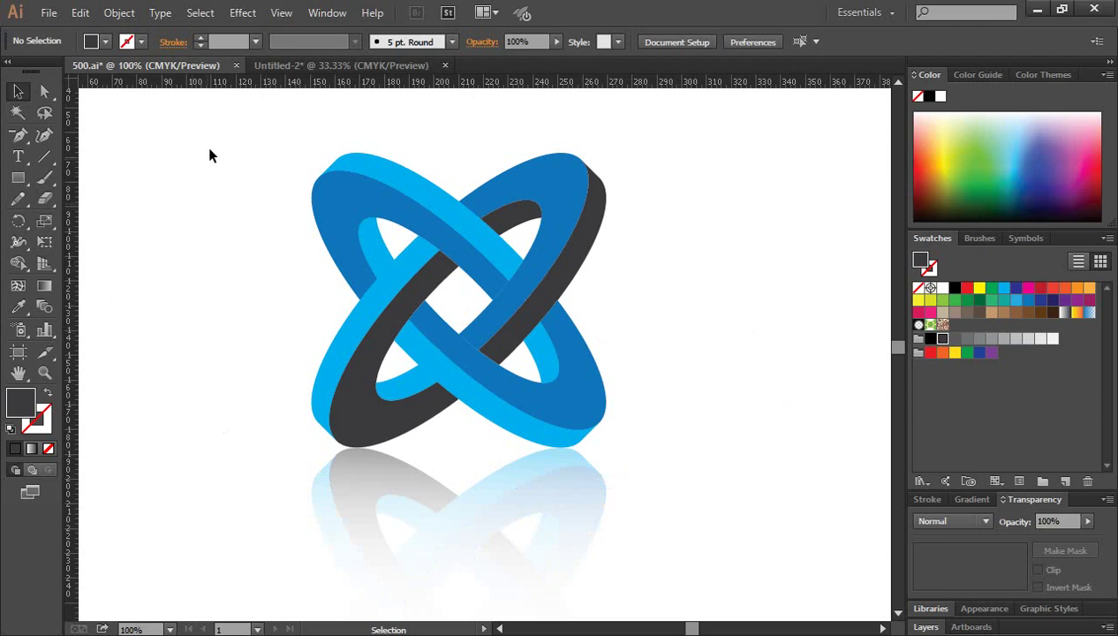
pyautogui.moveTo(198, 137); pyautogui.dragTo(745, 593)
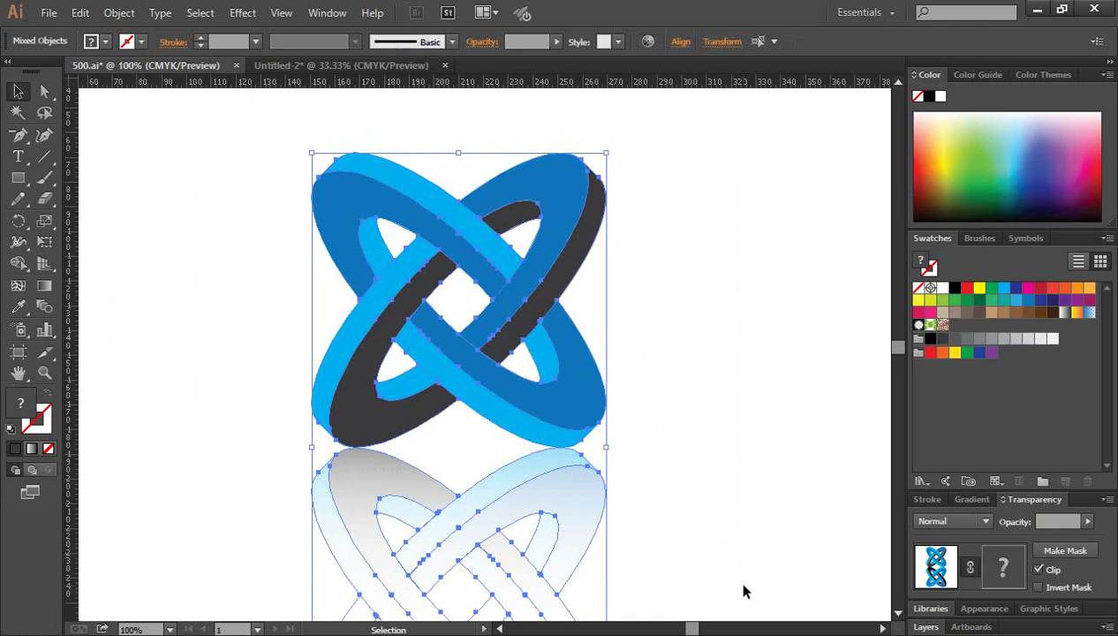
pyautogui.press('Delete')
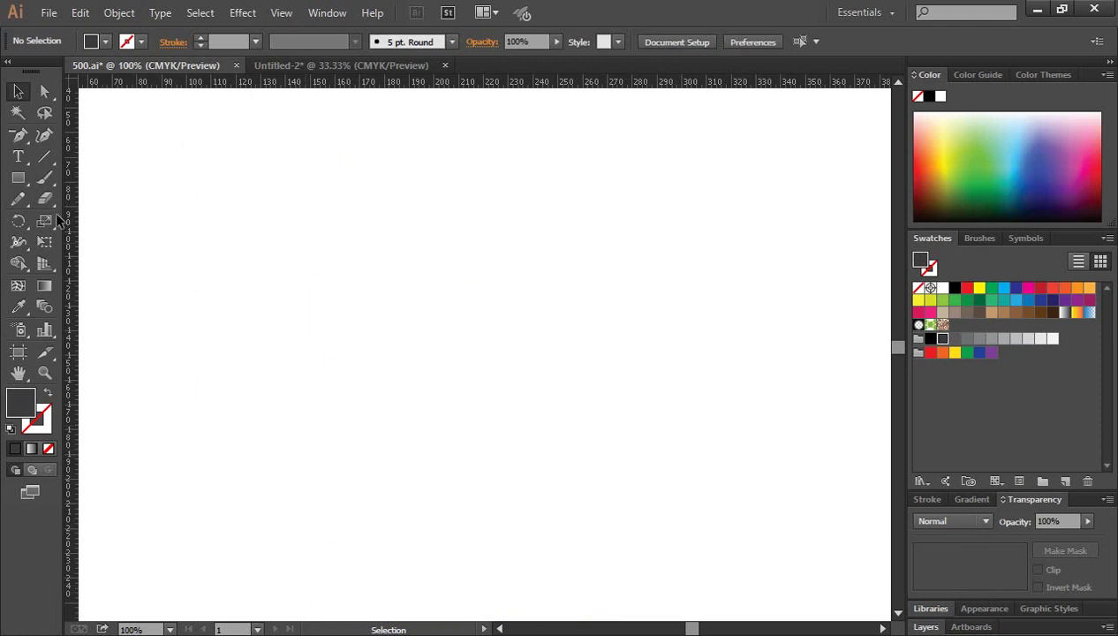
# - Activate the Ellipse tool and set the ruler units to millimeters, keeping the rulers shown
pyautogui.click(18, 180)
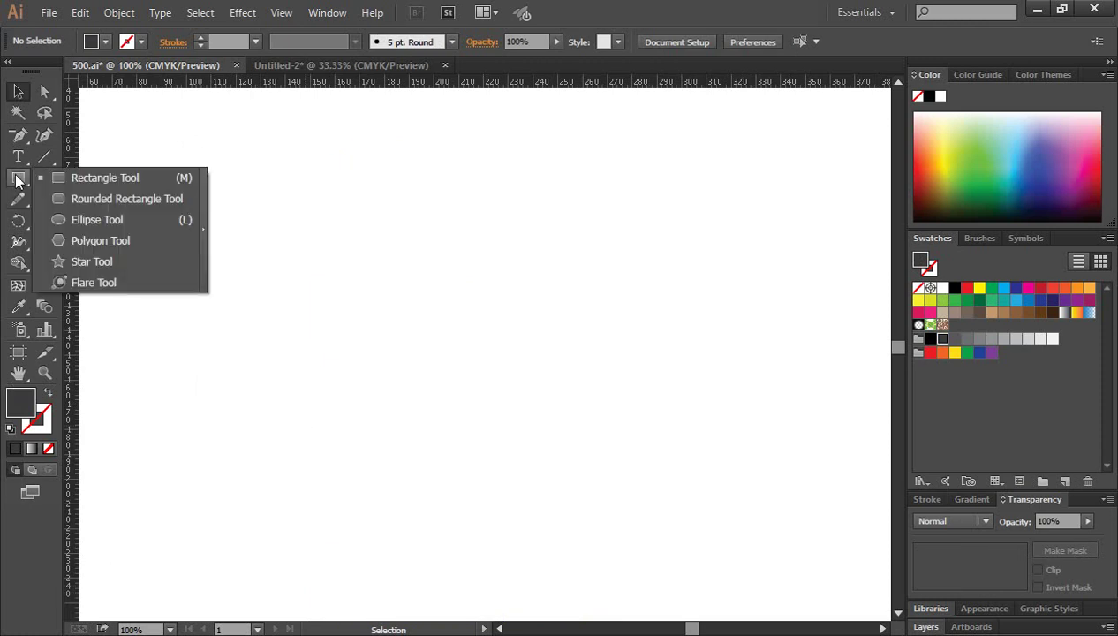
pyautogui.click(99, 220)
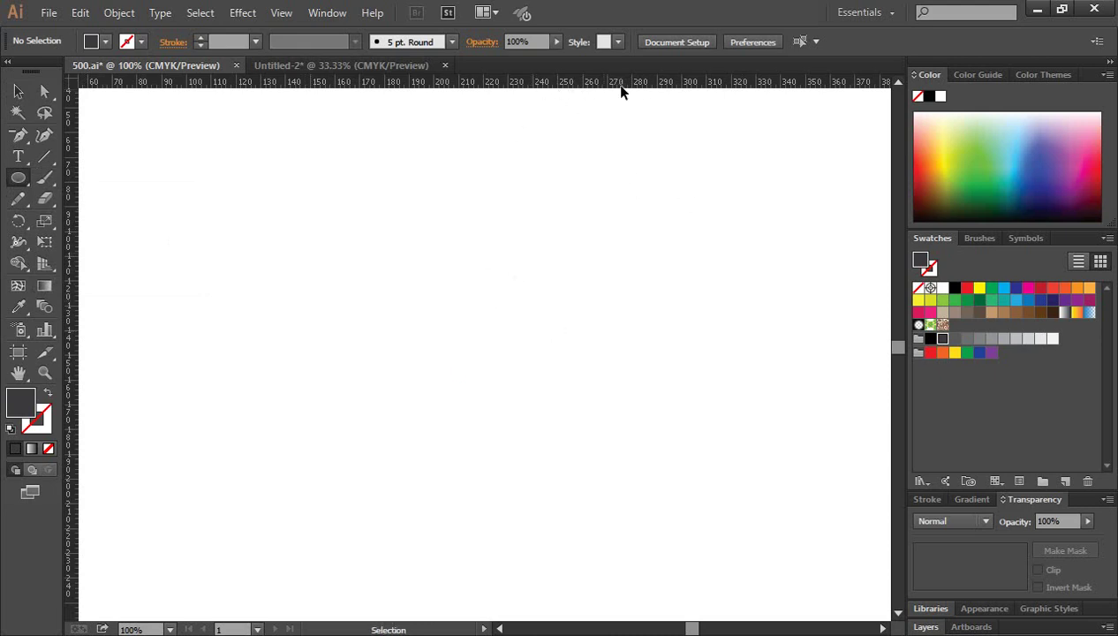
pyautogui.hotkey('ctrl', 'r')
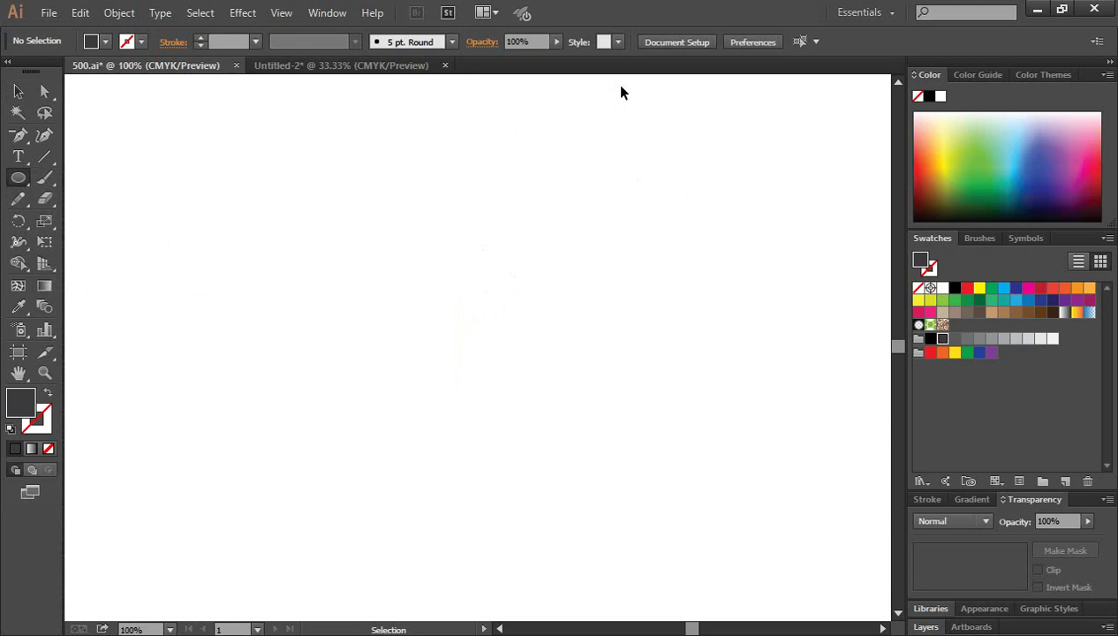
pyautogui.hotkey('ctrl', 'r')
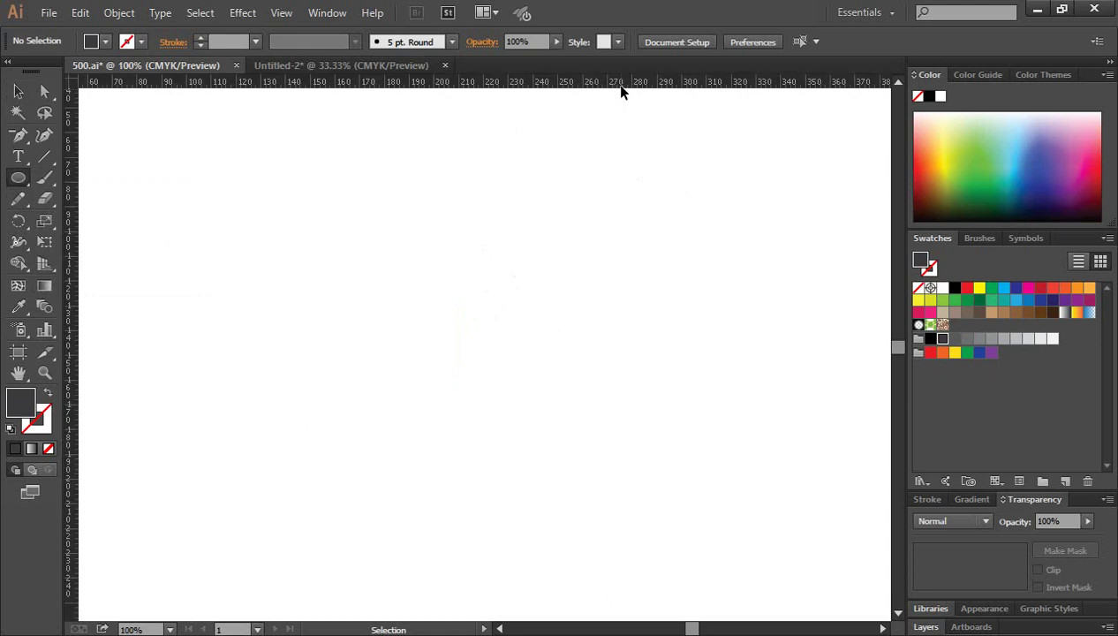
pyautogui.rightClick(621, 88)
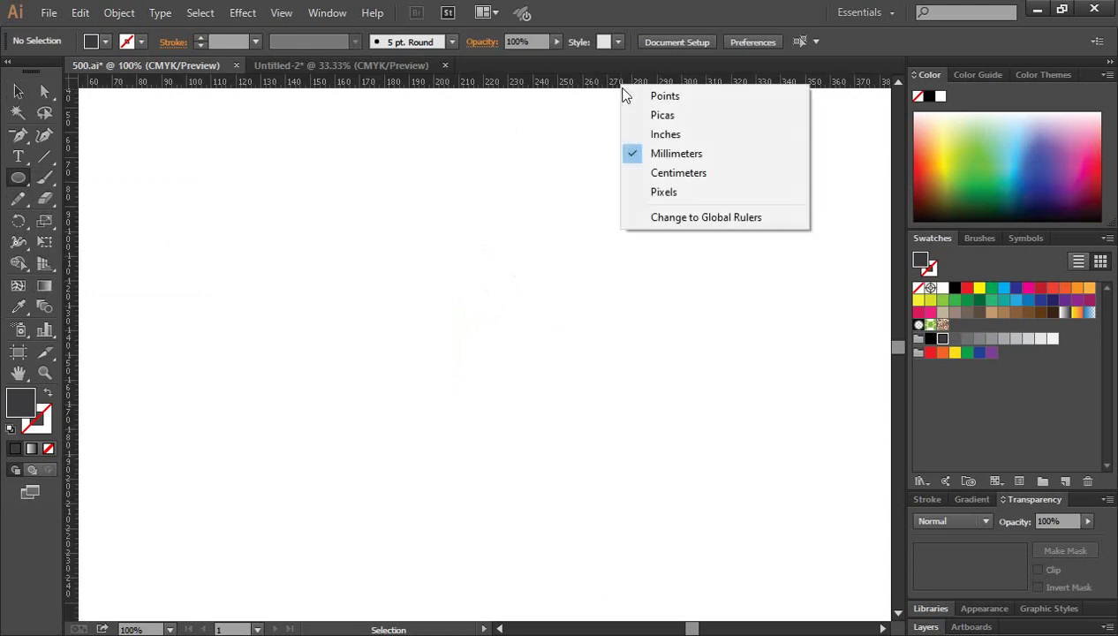
pyautogui.click(669, 155)
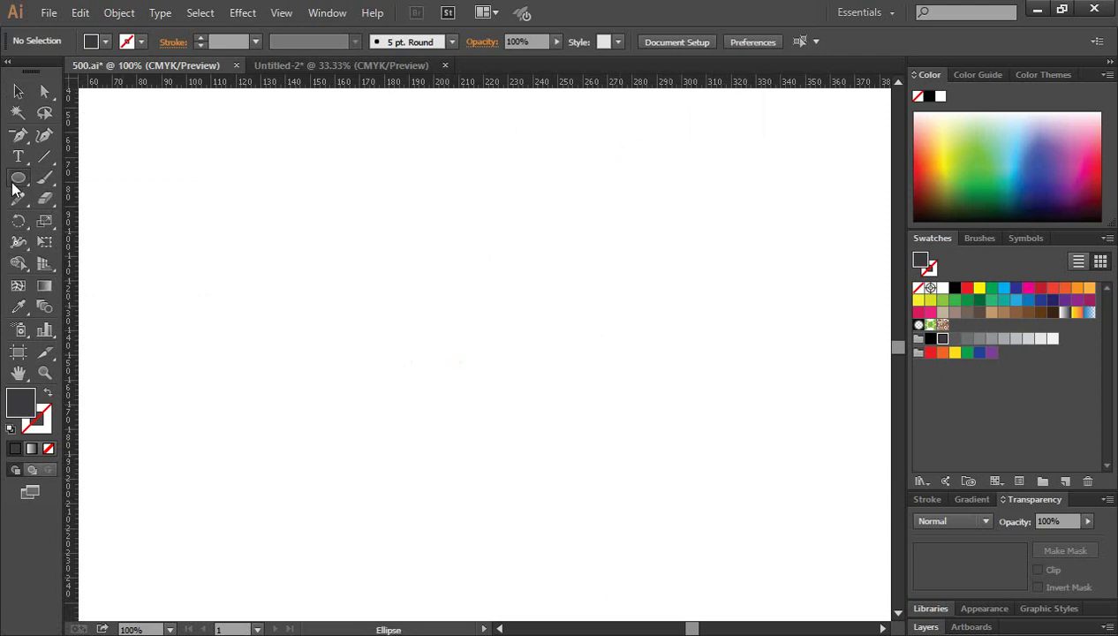
# - Create an ellipse with exact dimensions of 50 mm width and 150 mm height
pyautogui.moveTo(18, 177); pyautogui.dragTo(98, 220)
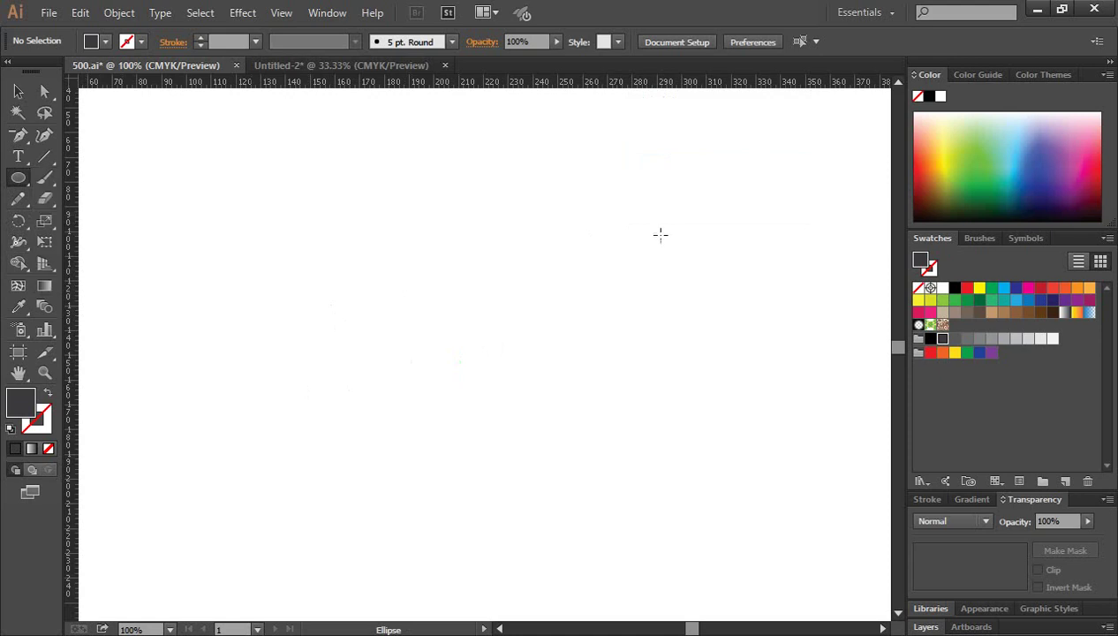
pyautogui.click(504, 300)
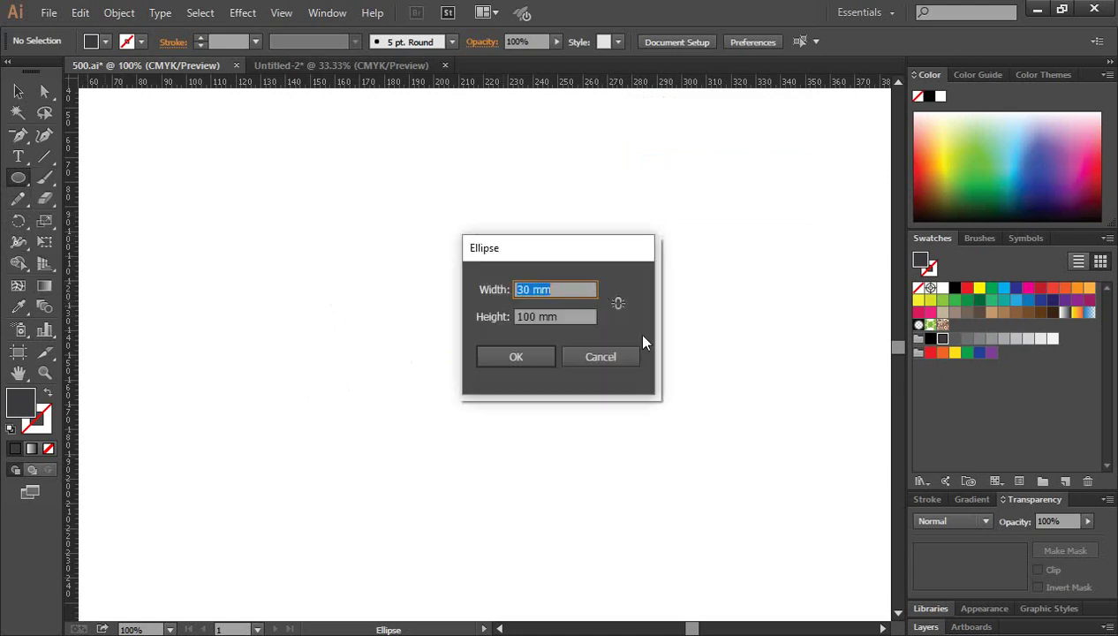
pyautogui.click(530, 289)
pyautogui.moveTo(530, 289); pyautogui.dragTo(504, 300)
pyautogui.write('50')
pyautogui.moveTo(536, 316); pyautogui.dragTo(504, 327)
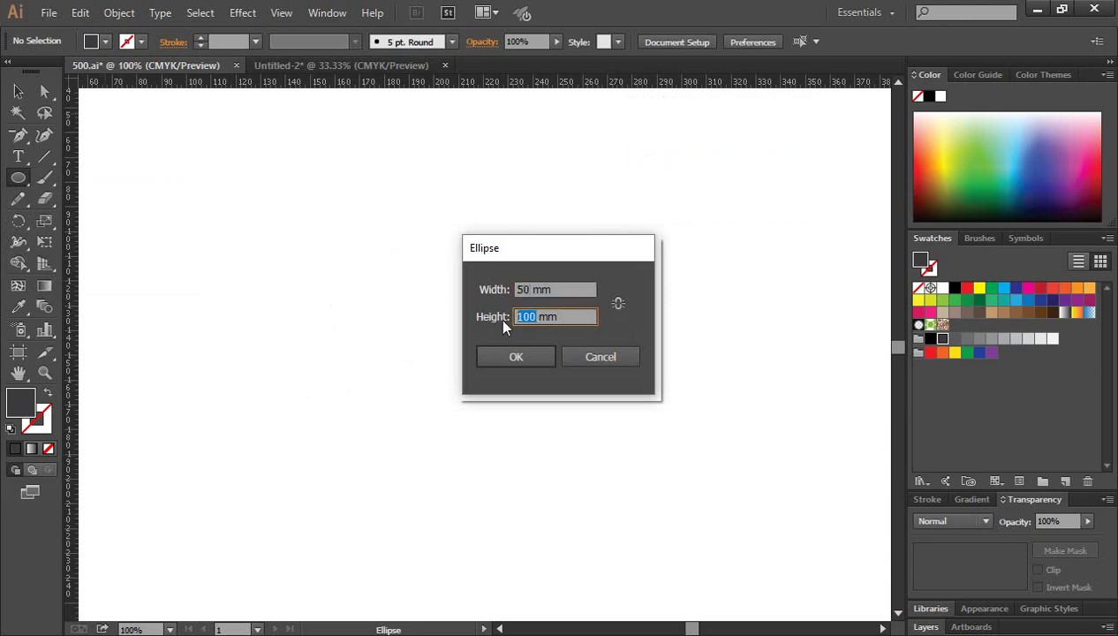
pyautogui.write('150')
pyautogui.click(534, 355)
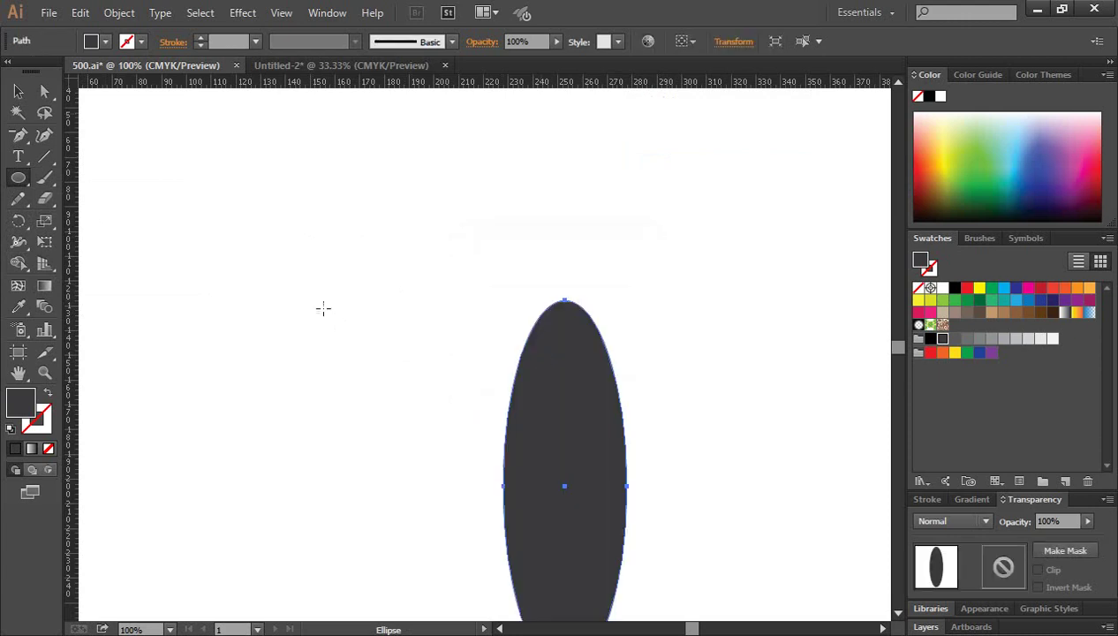
# - Move the ellipse to the middle of the visible canvas and give it a black stroke with no fill
pyautogui.click(18, 91)
pyautogui.moveTo(549, 488); pyautogui.dragTo(466, 323)
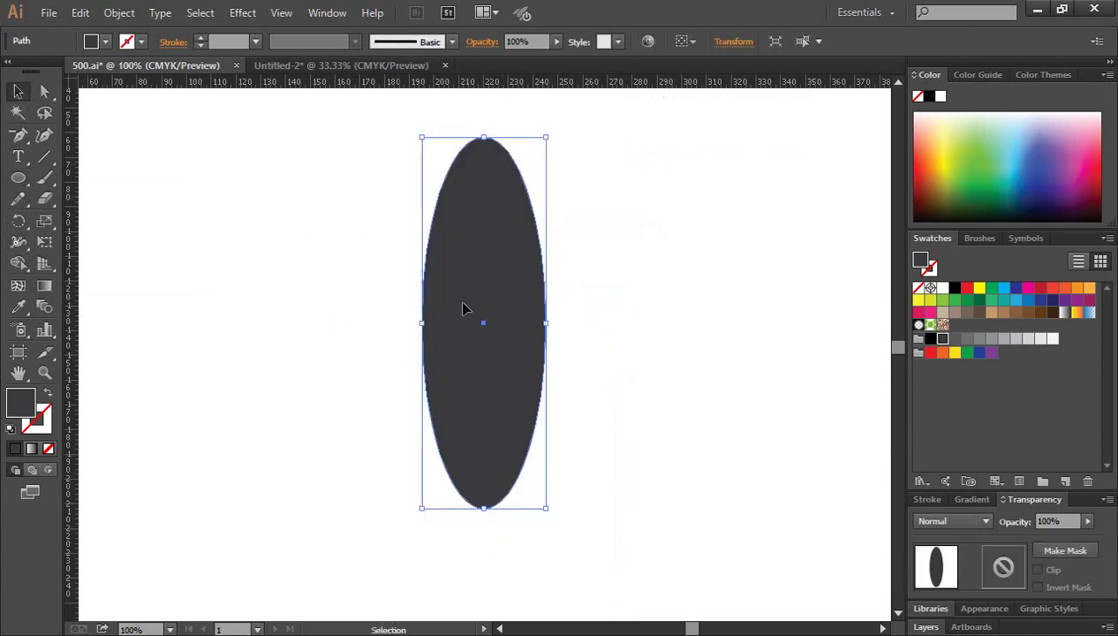
pyautogui.click(47, 397)
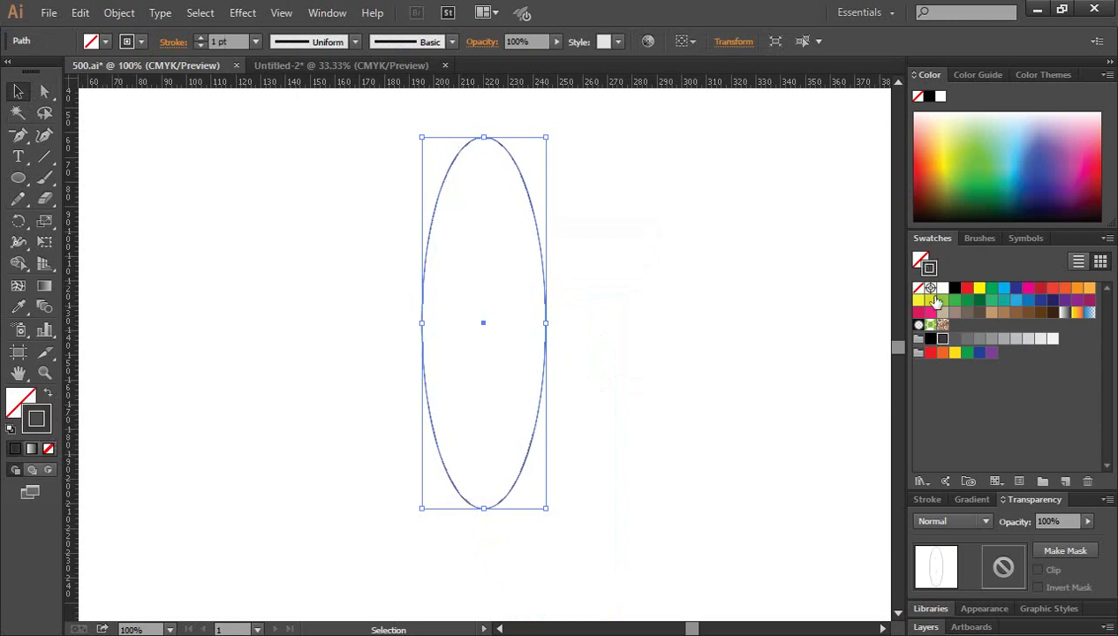
pyautogui.click(717, 303)
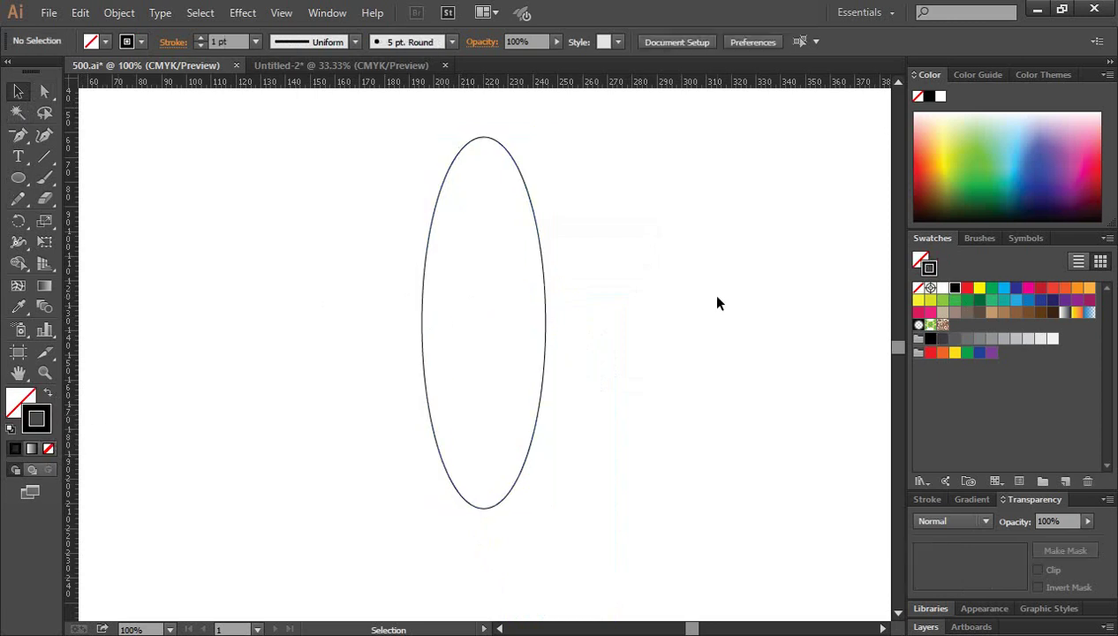
# - Create a second, smaller ellipse 30 mm wide and 100 mm high beside the first one, then deselect it
pyautogui.click(18, 179)
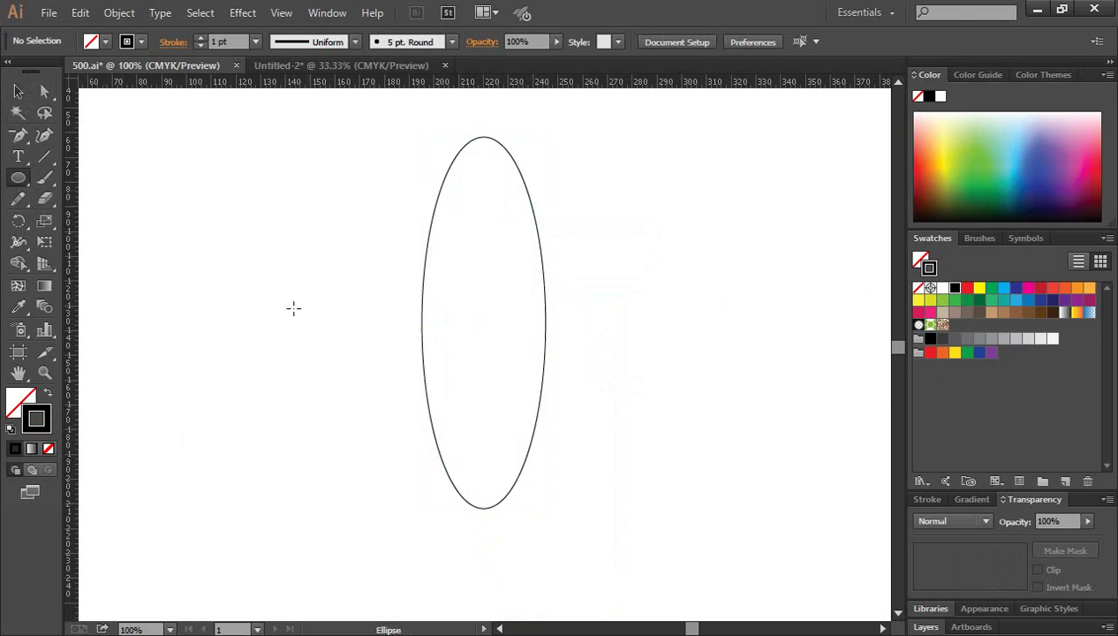
pyautogui.click(293, 308)
pyautogui.click(530, 290)
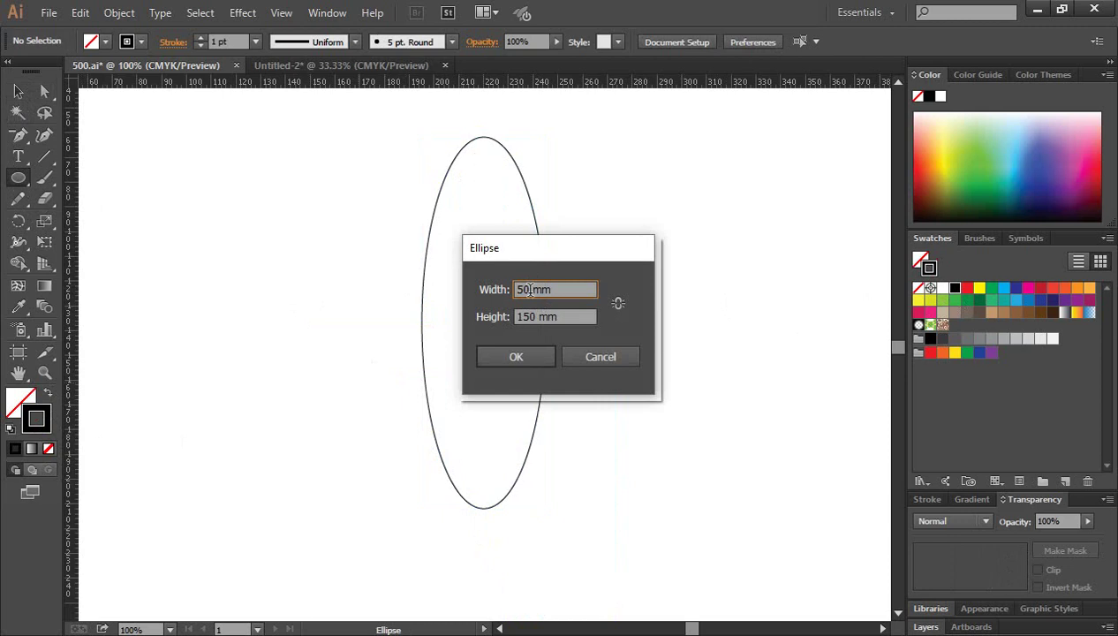
pyautogui.moveTo(530, 289); pyautogui.dragTo(492, 291)
pyautogui.write('30')
pyautogui.moveTo(536, 317); pyautogui.dragTo(480, 327)
pyautogui.write('100')
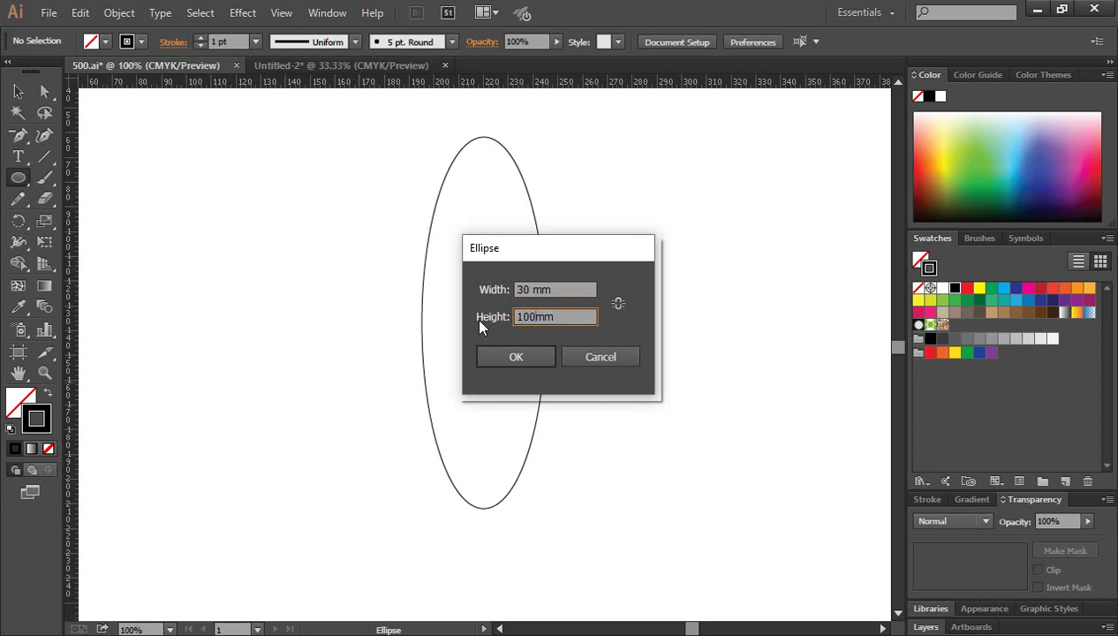
pyautogui.click(510, 356)
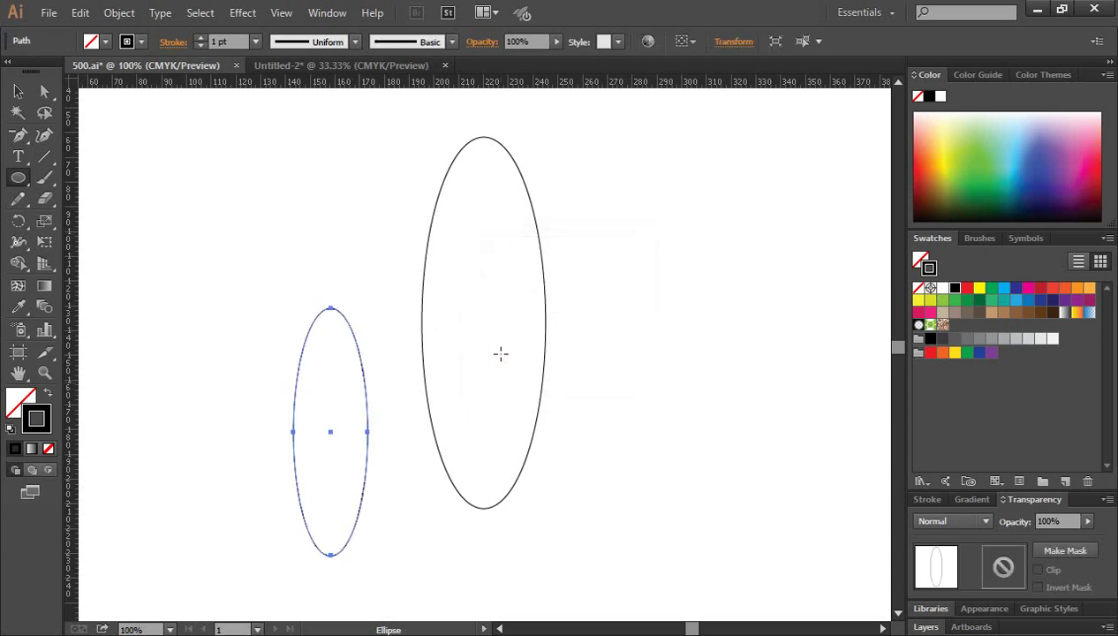
pyautogui.click(17, 91)
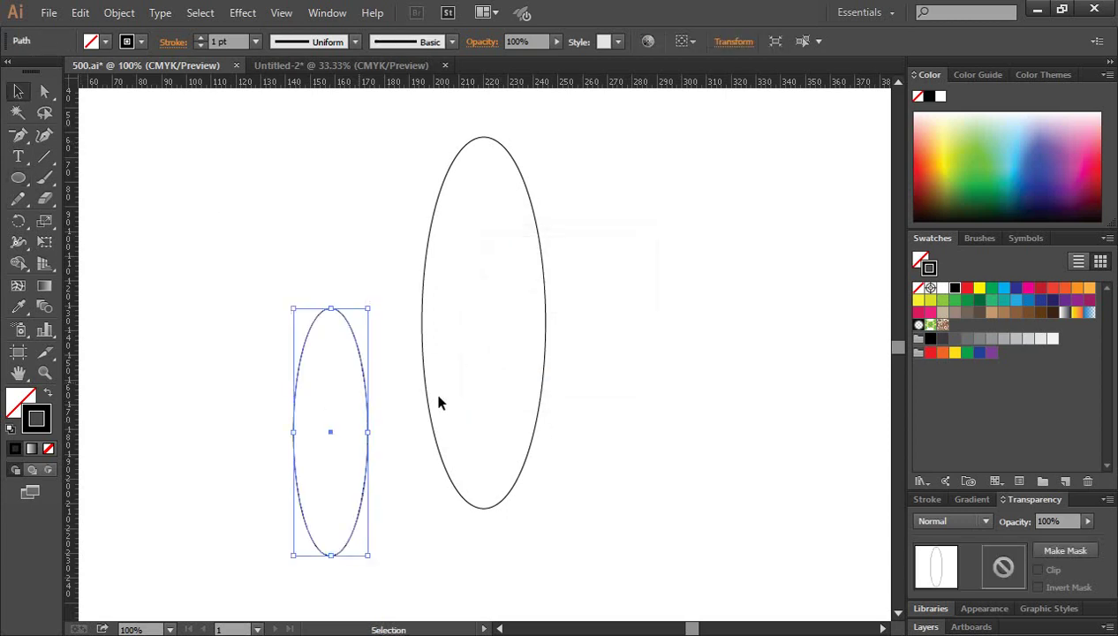
pyautogui.click(282, 247)
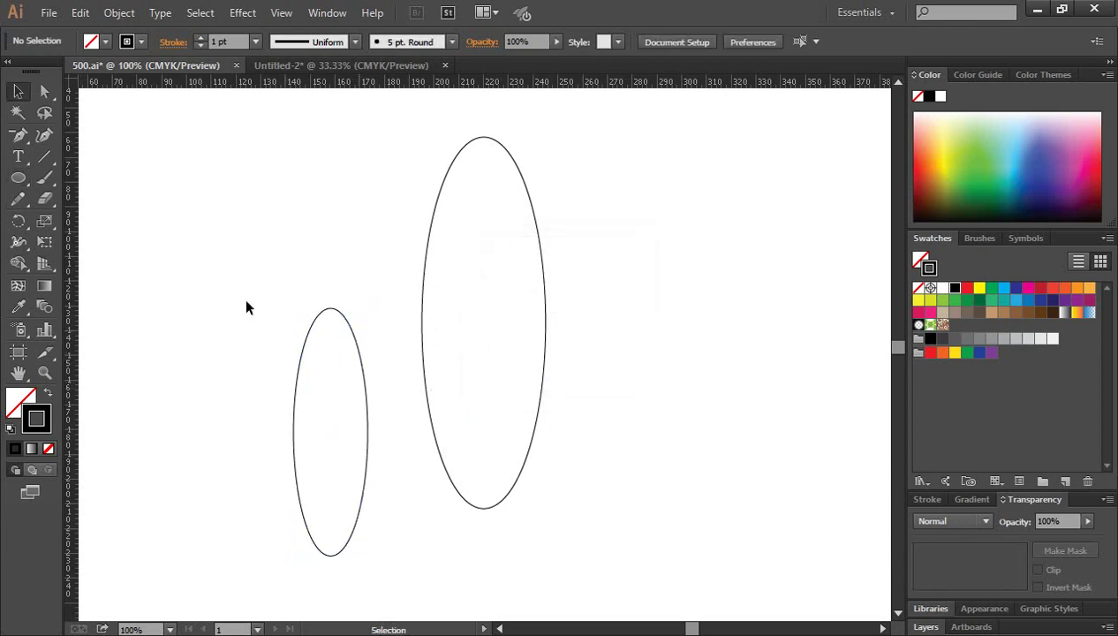
# - Align the two ellipses to each other by their horizontal and vertical centers so they are concentric
pyautogui.moveTo(178, 240); pyautogui.dragTo(614, 402)
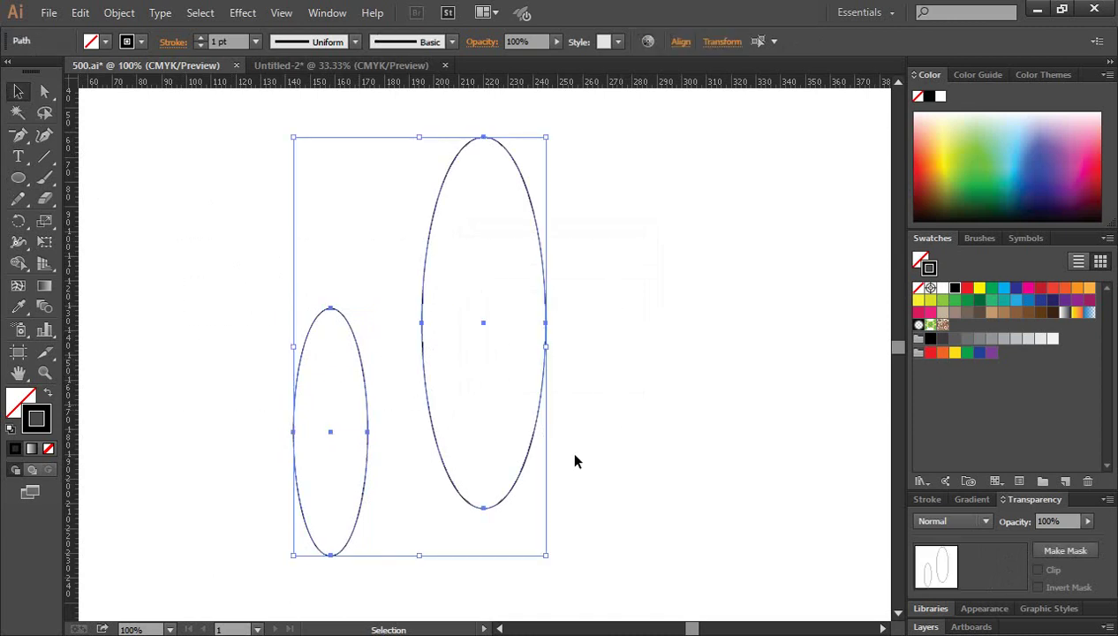
pyautogui.click(680, 43)
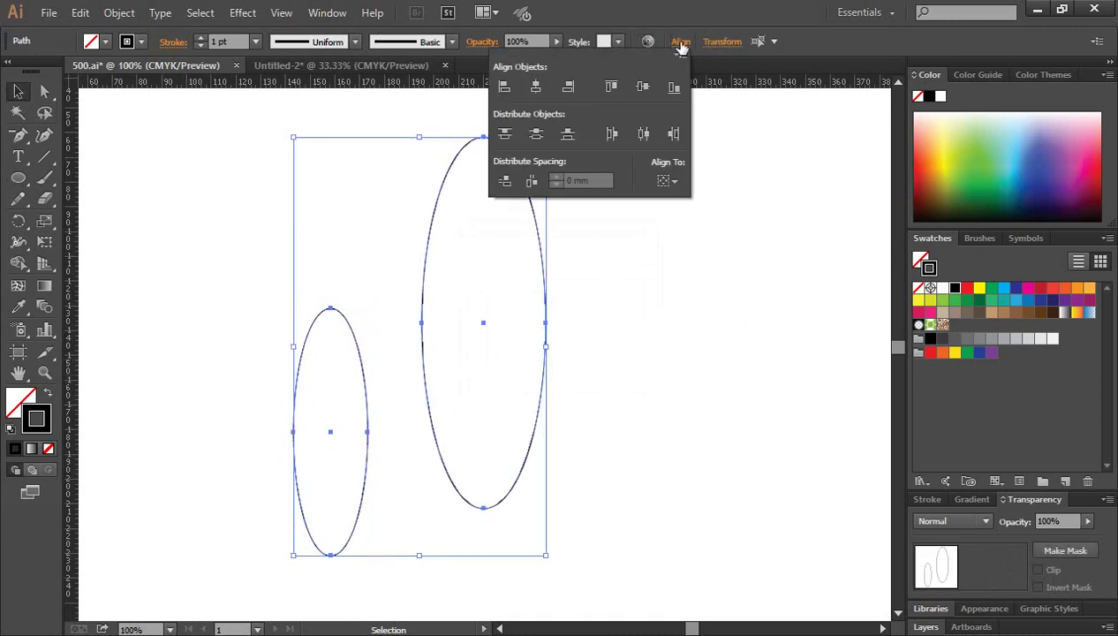
pyautogui.click(329, 16)
pyautogui.click(328, 16)
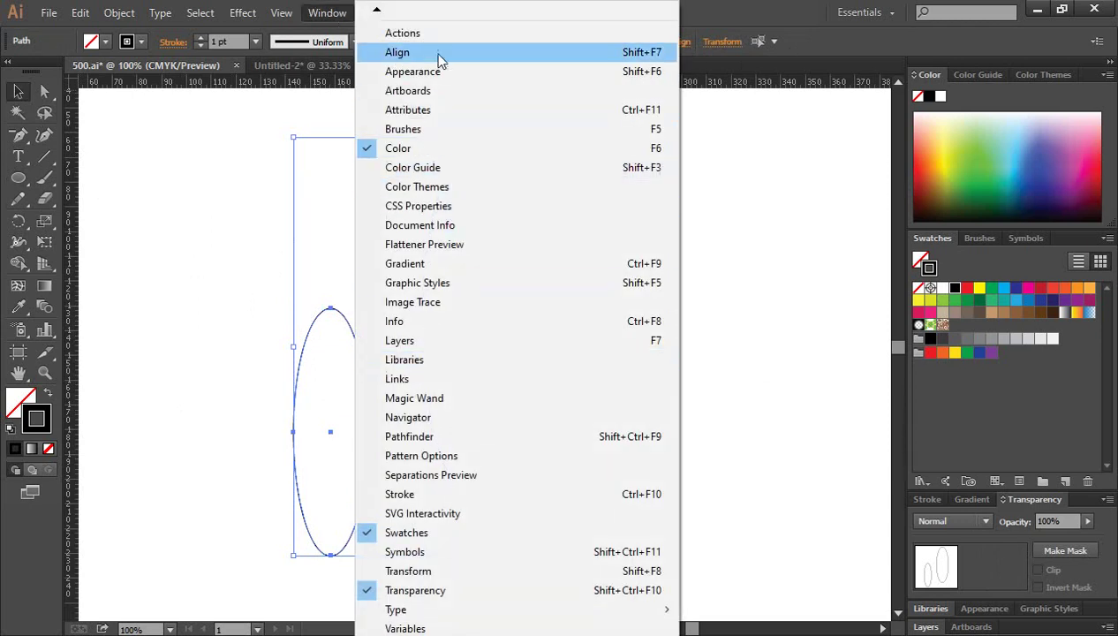
pyautogui.click(679, 41)
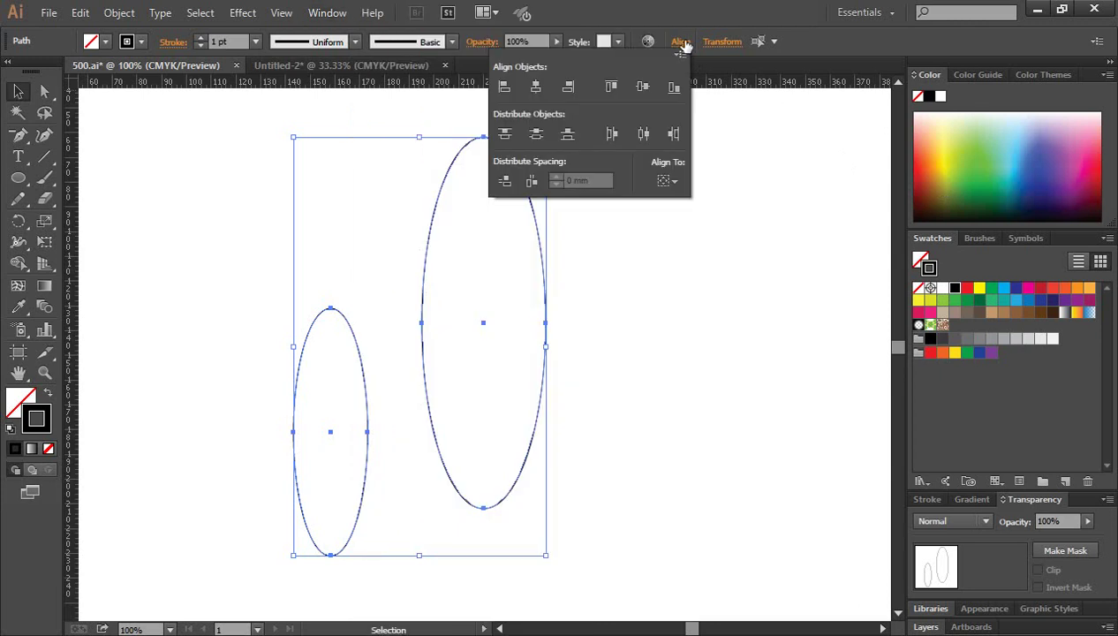
pyautogui.click(537, 88)
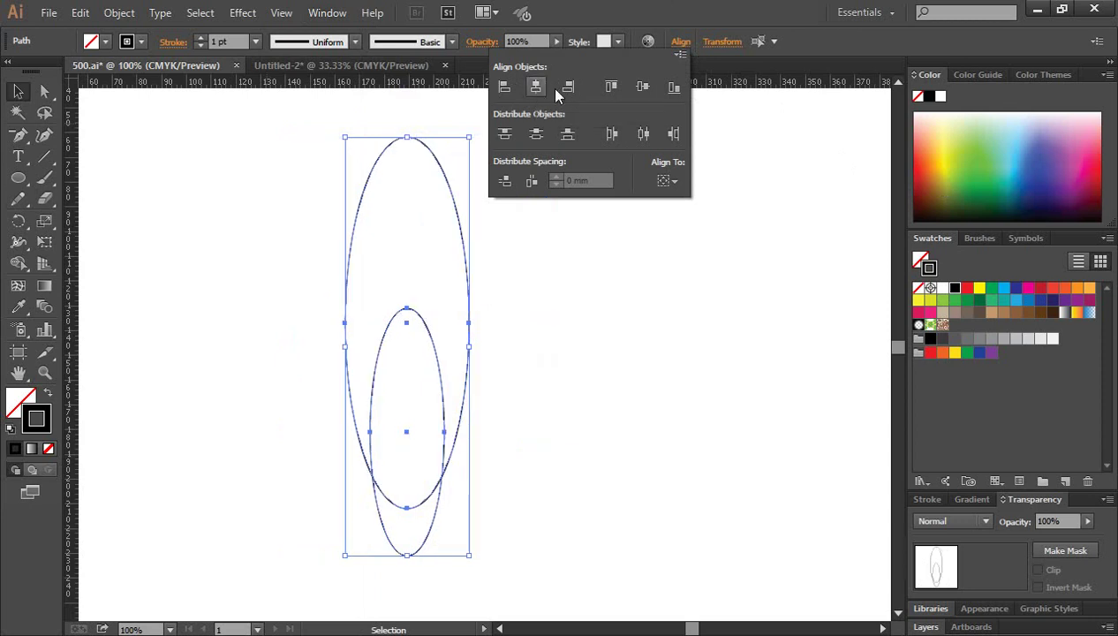
pyautogui.click(643, 87)
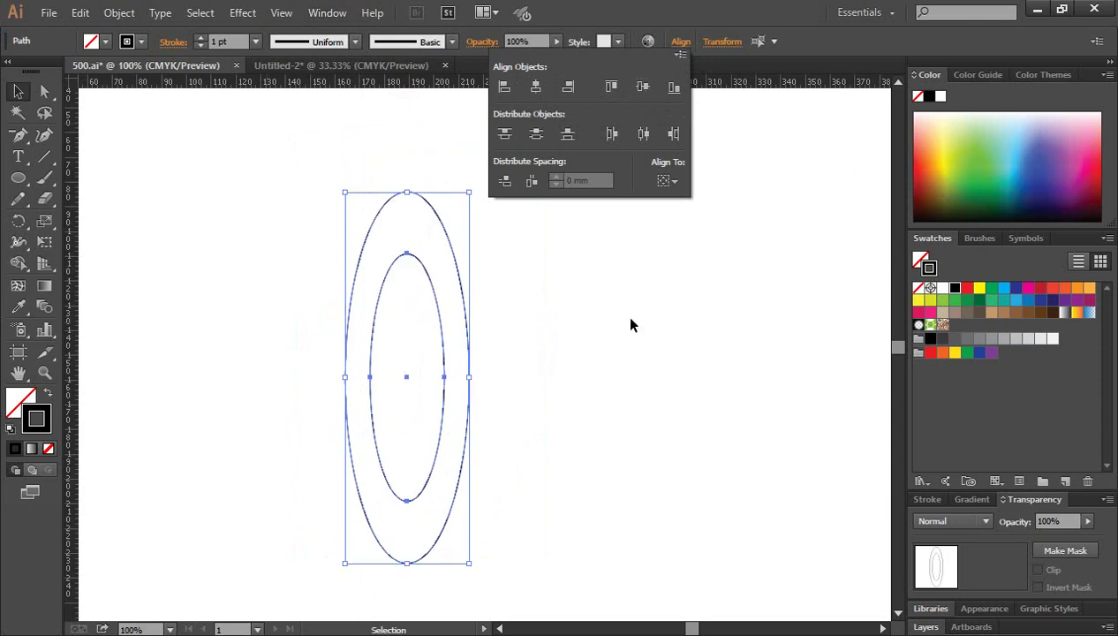
pyautogui.click(532, 155)
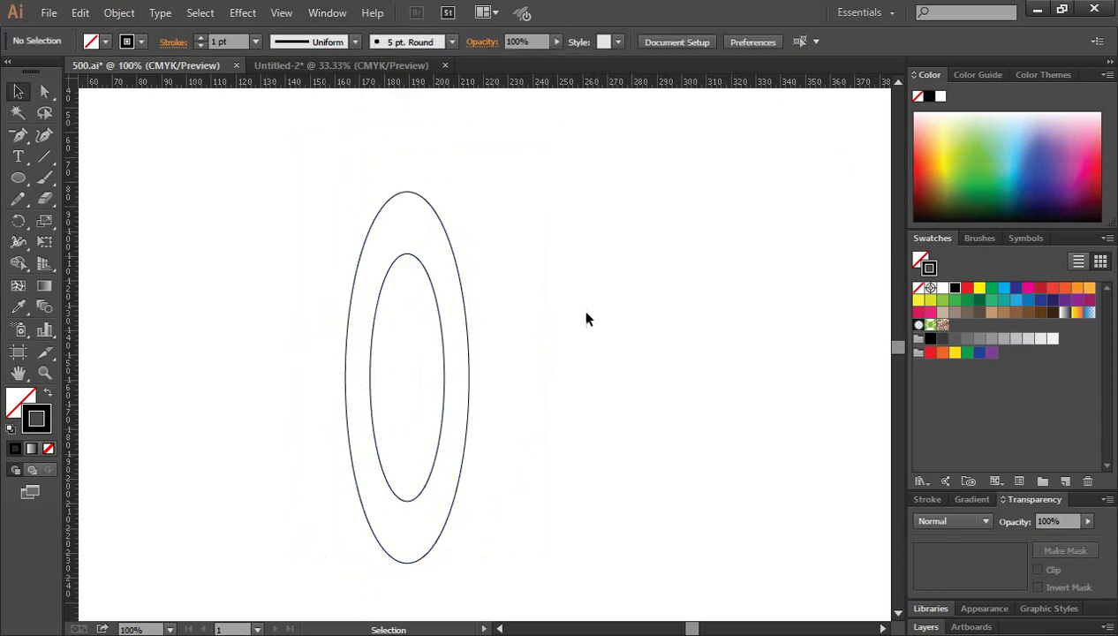
# - Duplicate both concentric ellipses about 10 mm horizontally to the right, so the outer copy's side meets the original inner ellipse's side
pyautogui.scroll(-1, 583, 347)
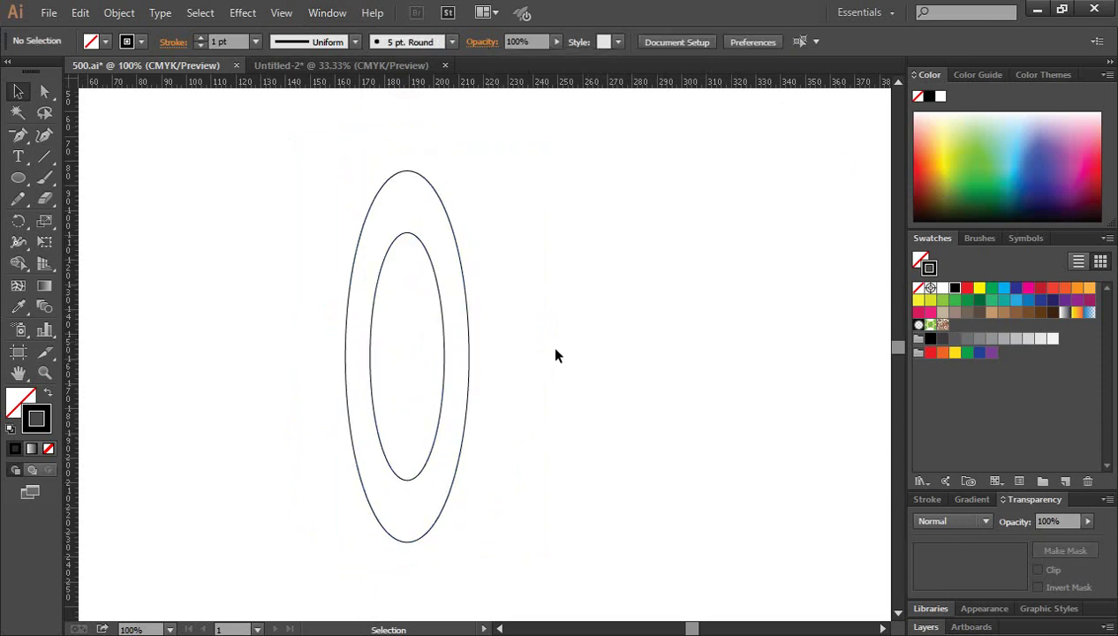
pyautogui.moveTo(265, 205); pyautogui.dragTo(527, 332)
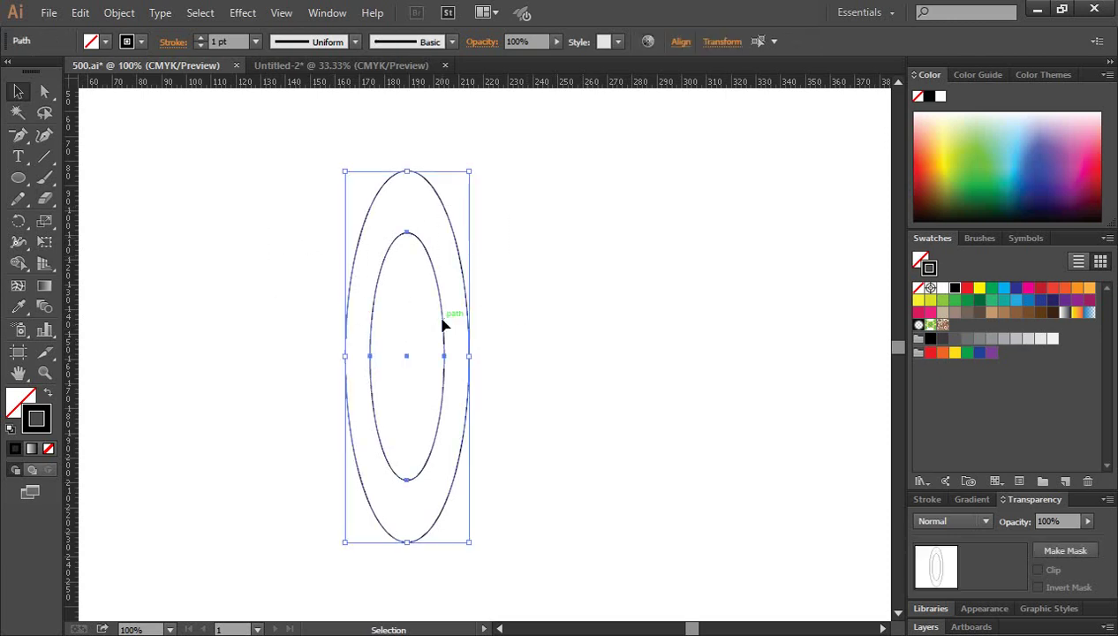
pyautogui.moveTo(443, 325); pyautogui.dragTo(470, 328)
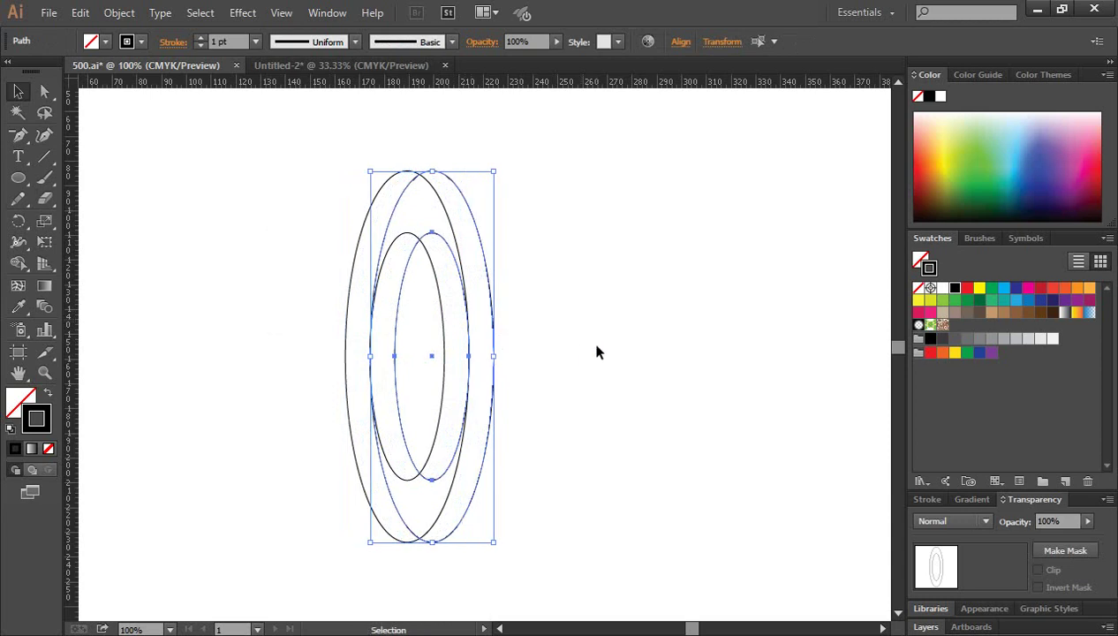
pyautogui.click(596, 352)
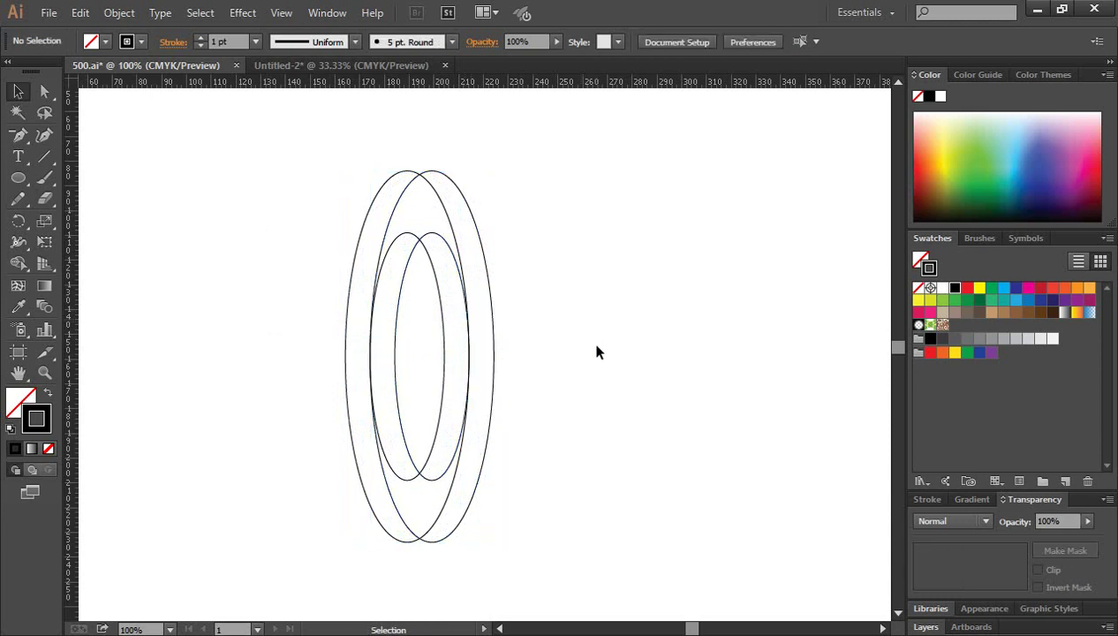
# - Draw a straight line joining the topmost anchor points of the two outer ellipses, then deselect it
pyautogui.click(44, 156)
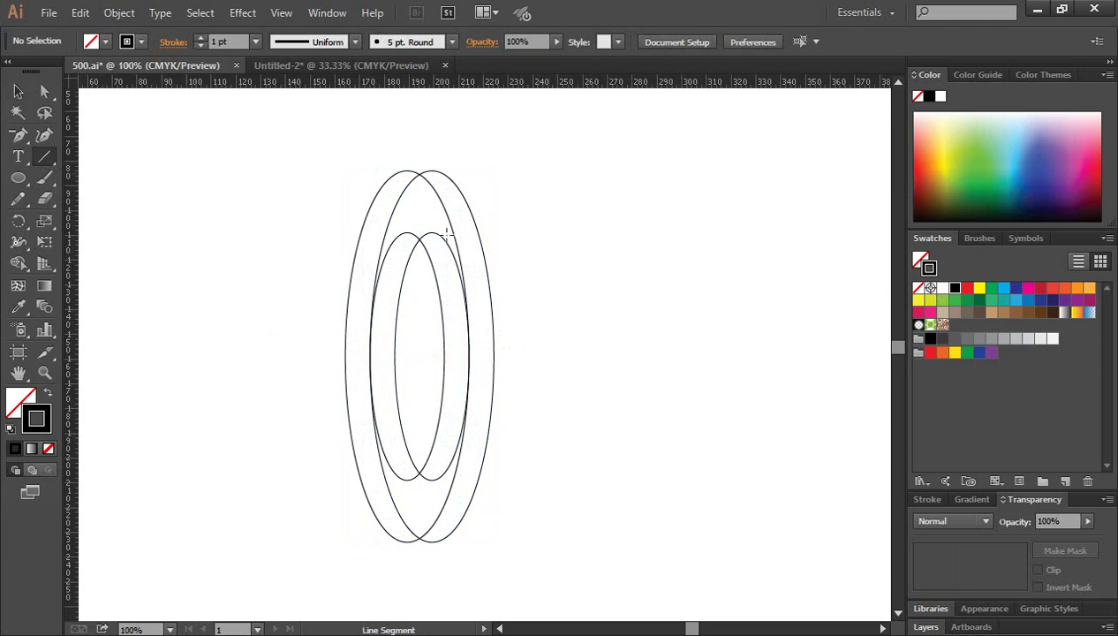
pyautogui.keyDown('ctrl'); pyautogui.click(464, 275); pyautogui.keyUp('ctrl')
pyautogui.keyDown('ctrl'); pyautogui.click(486, 347); pyautogui.keyUp('ctrl')
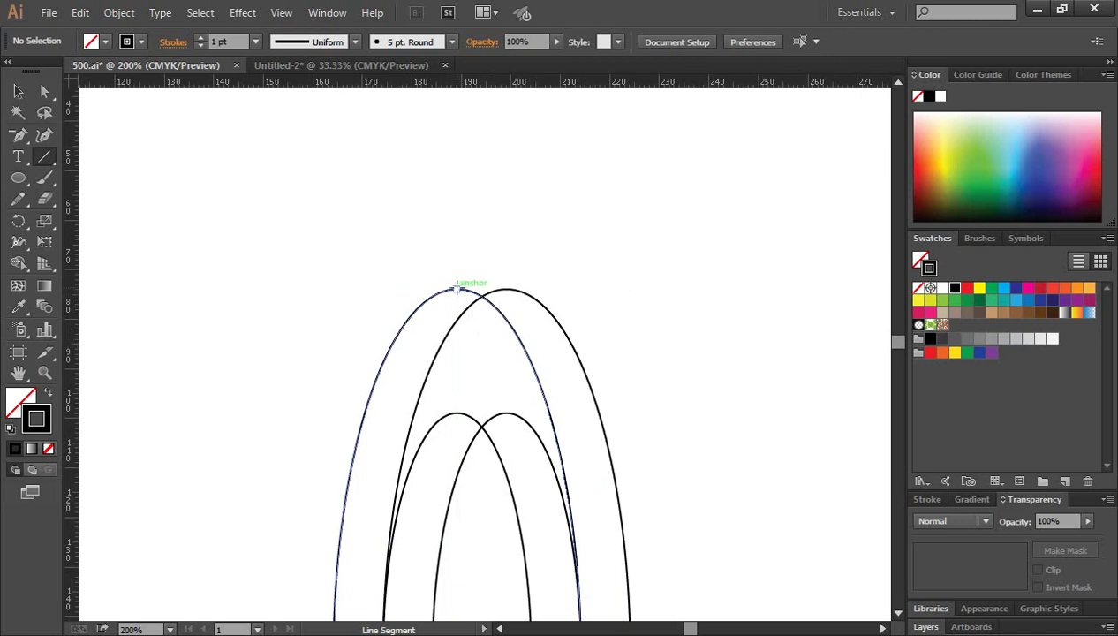
pyautogui.moveTo(457, 287); pyautogui.dragTo(508, 287)
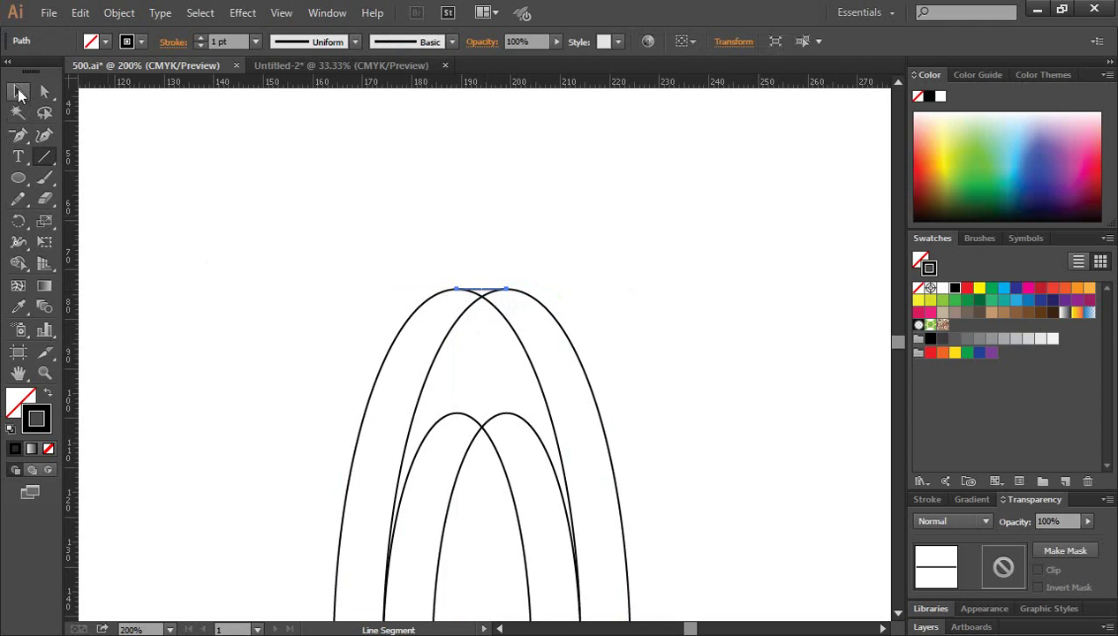
pyautogui.press('v')
pyautogui.click(655, 278)
# - Draw a straight line joining the lowest anchor points of the two outer ellipses, then deselect it
pyautogui.scroll(-10, 671, 313)
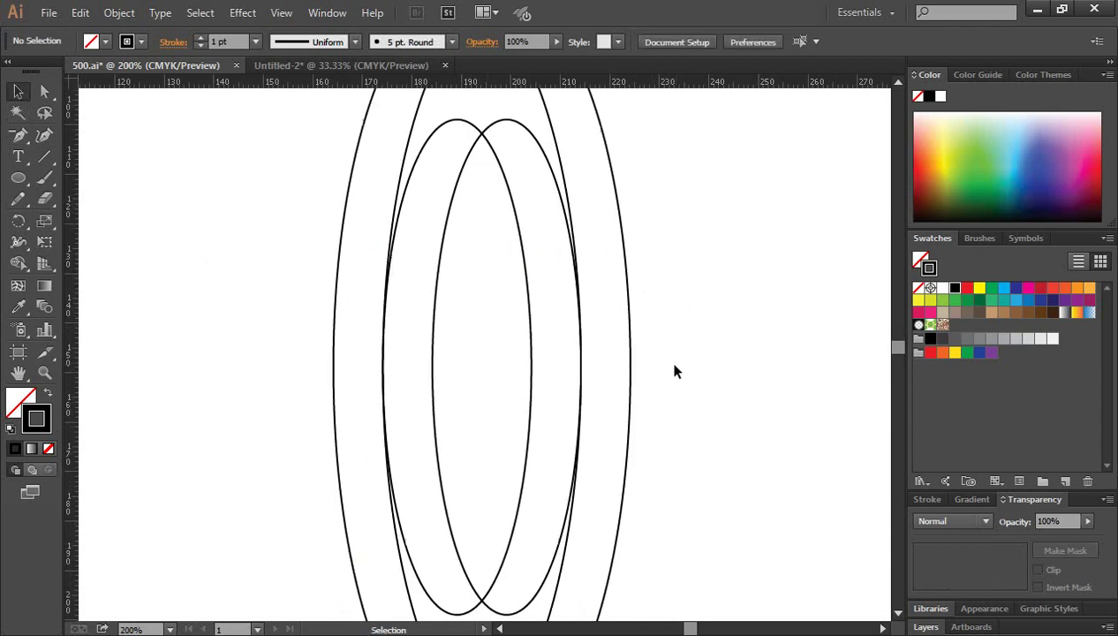
pyautogui.scroll(-3, 674, 372)
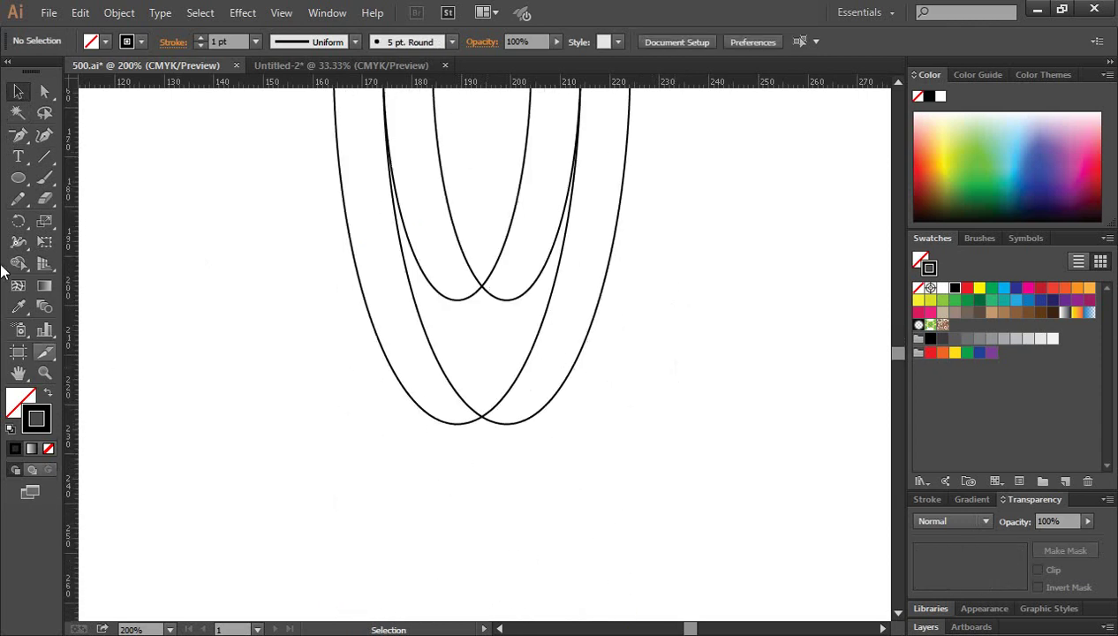
pyautogui.click(45, 155)
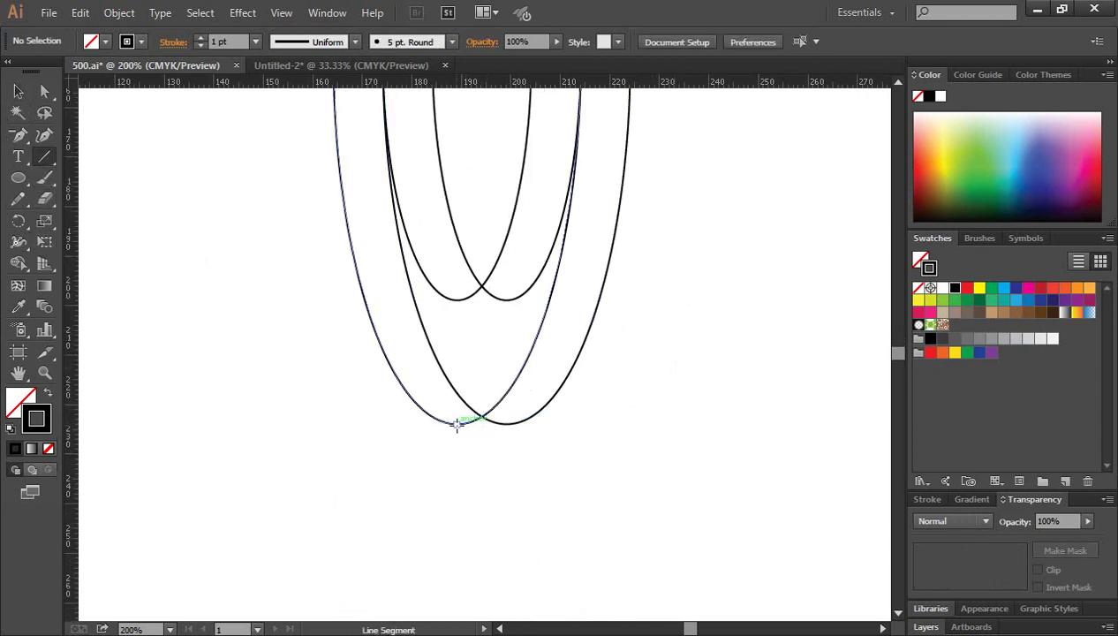
pyautogui.moveTo(457, 425); pyautogui.dragTo(507, 424)
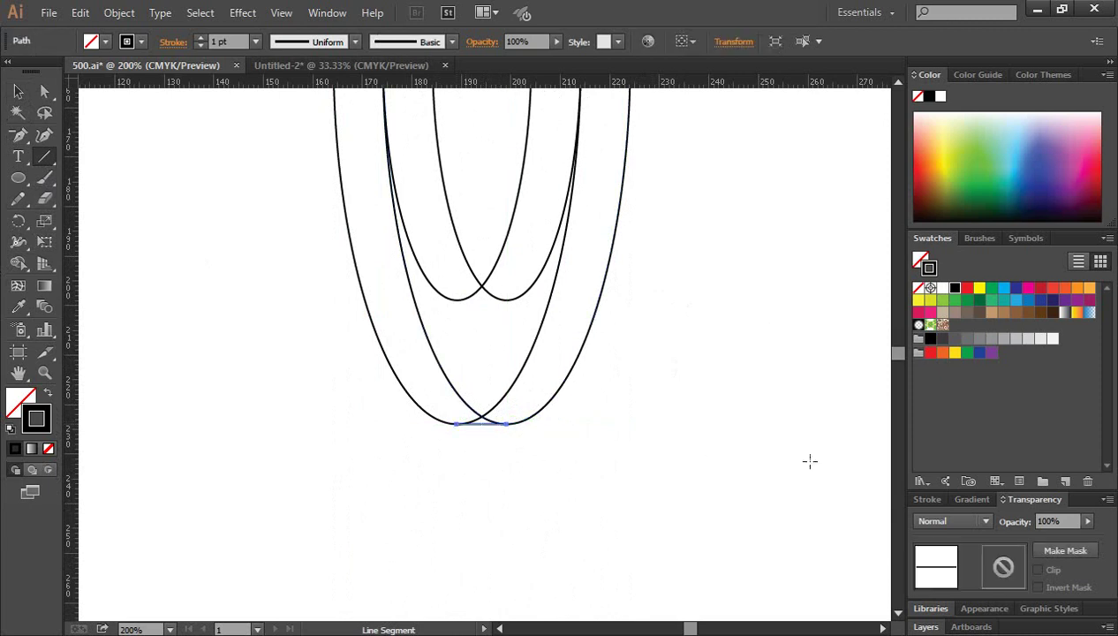
pyautogui.press('v')
pyautogui.click(698, 387)
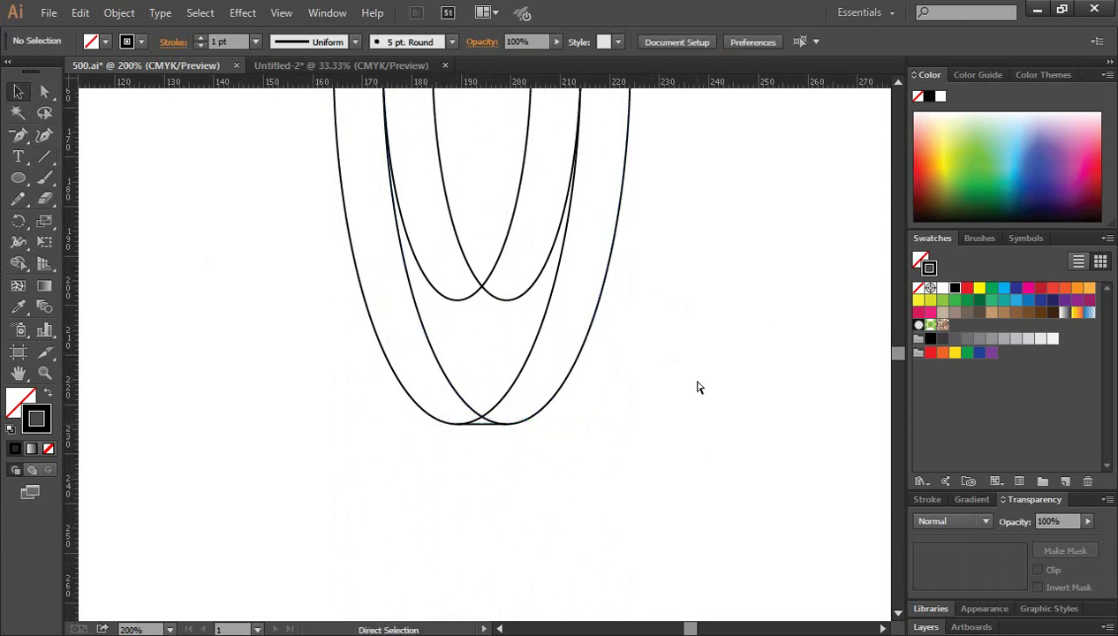
# - Group all the ellipses with their connecting lines and move the group slightly up and to the left
pyautogui.hotkey('ctrl', '-')
pyautogui.hotkey('ctrl', '-')
pyautogui.hotkey('ctrl', '-')
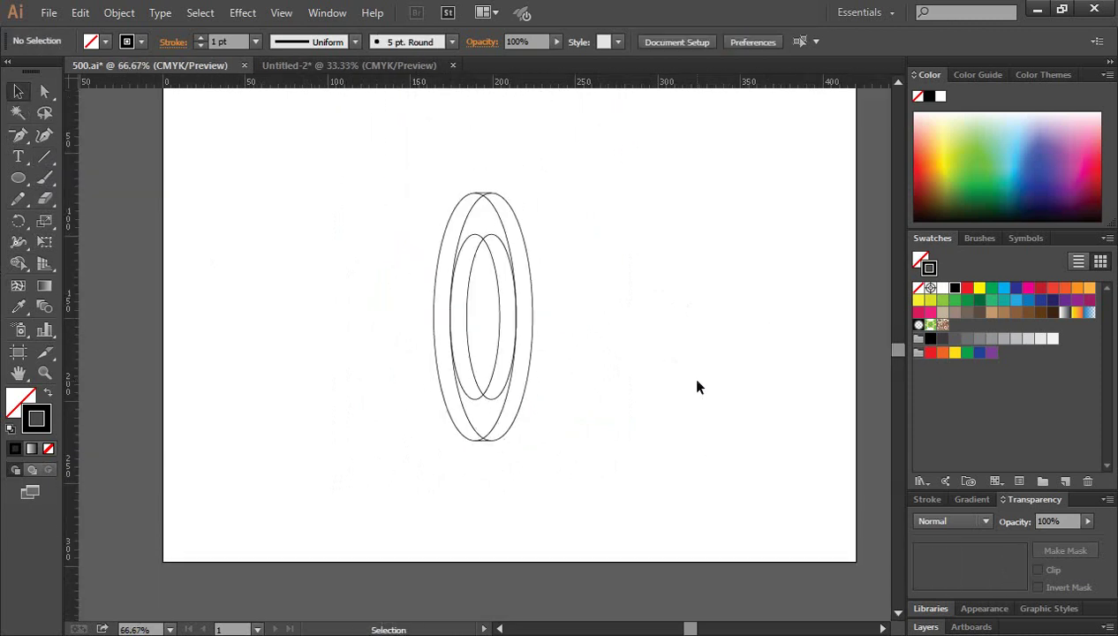
pyautogui.scroll(2, 697, 386)
pyautogui.moveTo(365, 226); pyautogui.dragTo(583, 576)
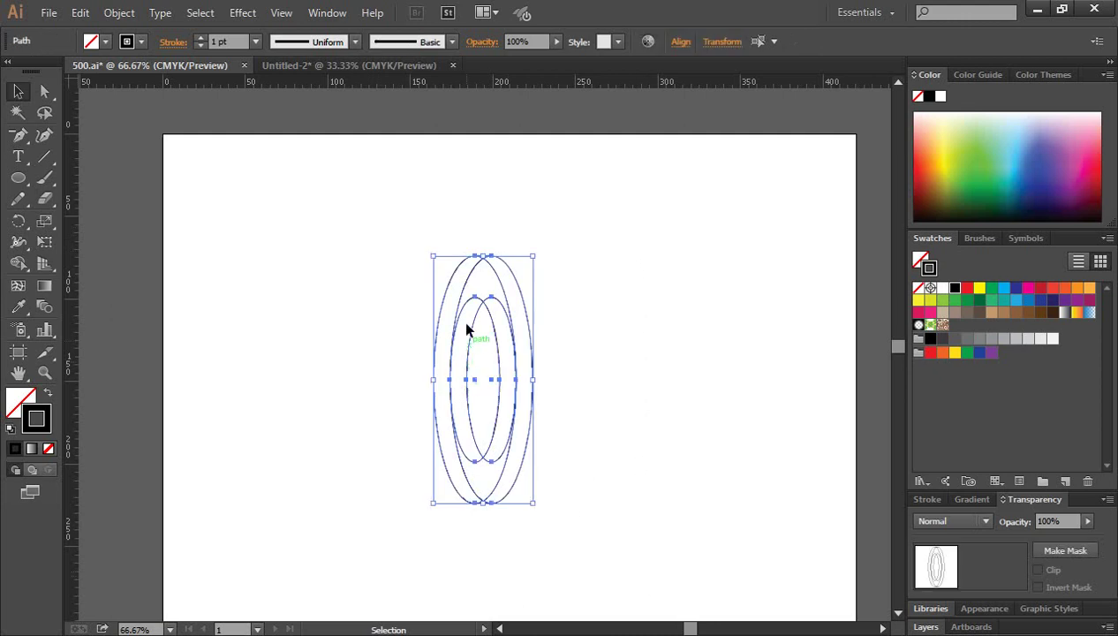
pyautogui.rightClick(482, 304)
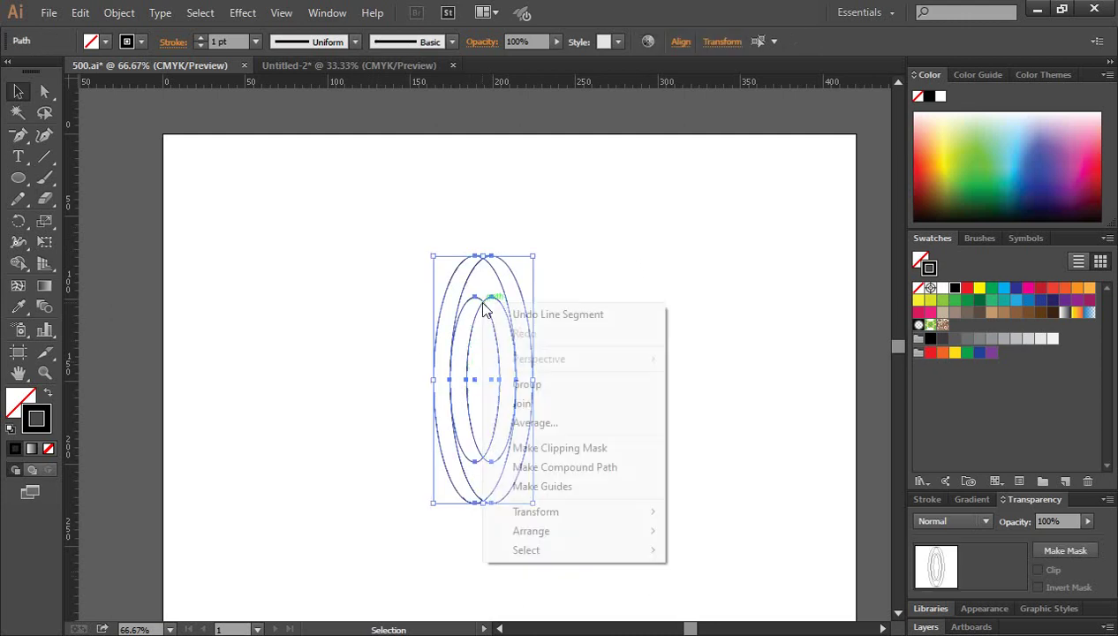
pyautogui.click(543, 386)
pyautogui.click(504, 374)
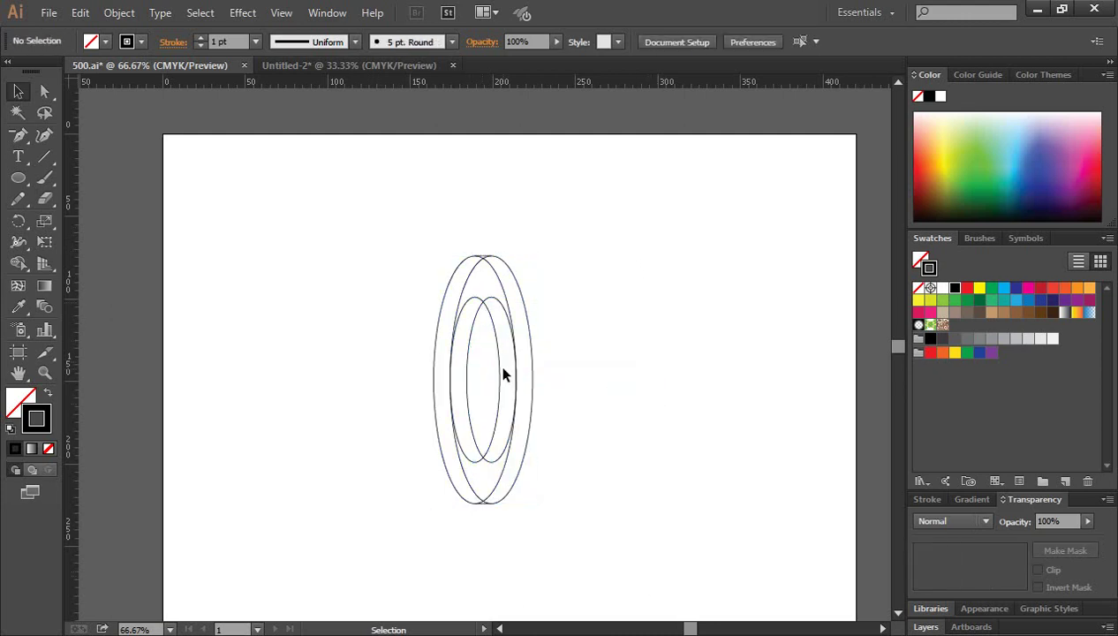
pyautogui.moveTo(499, 370); pyautogui.dragTo(476, 355)
pyautogui.click(608, 392)
# - Rotate the grouped ring 45° counterclockwise
pyautogui.hotkey('ctrl', '1')
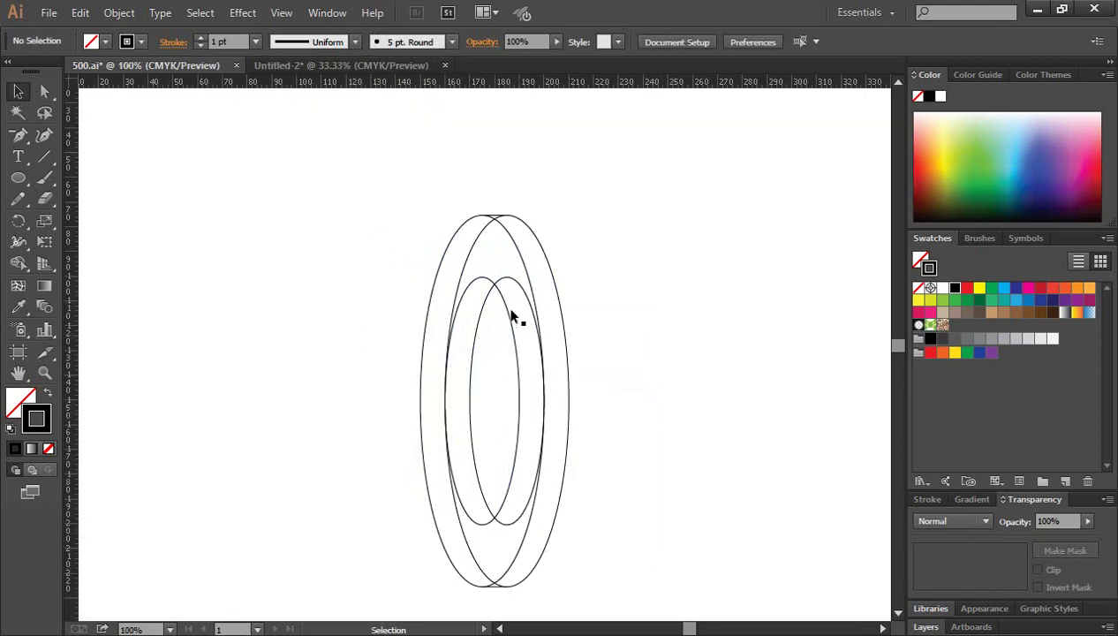
pyautogui.click(507, 304)
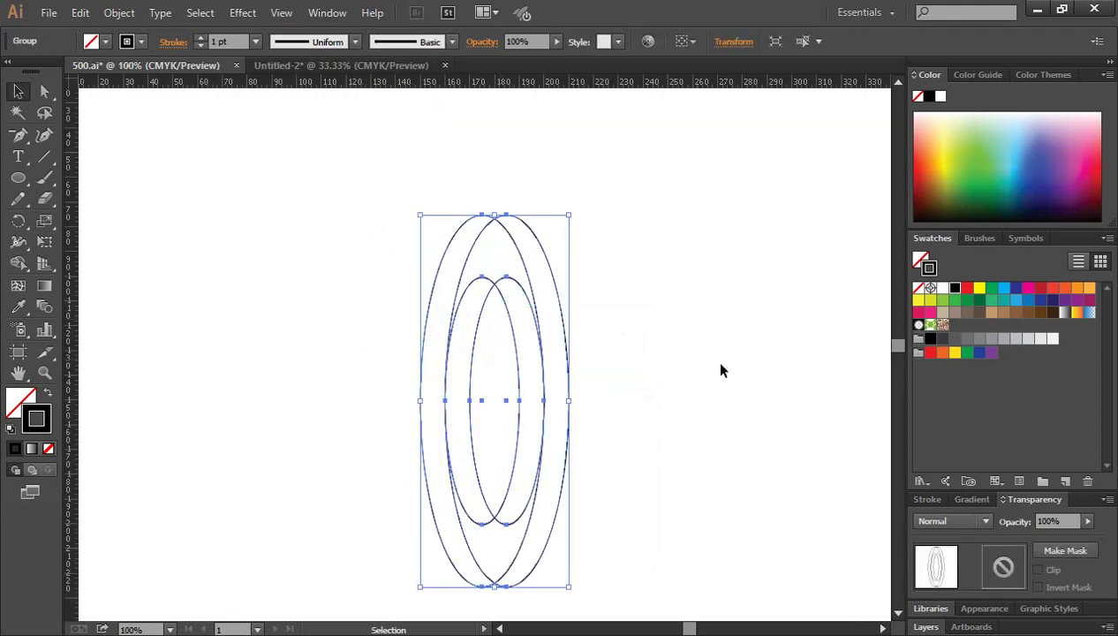
pyautogui.scroll(-2, 654, 442)
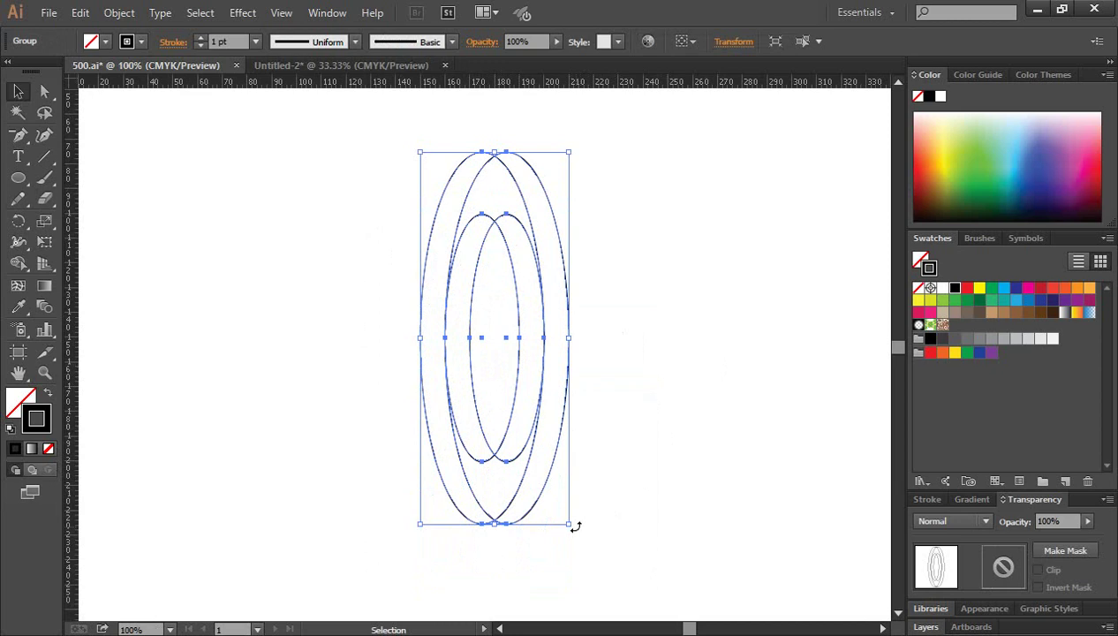
pyautogui.moveTo(575, 525); pyautogui.dragTo(654, 453)
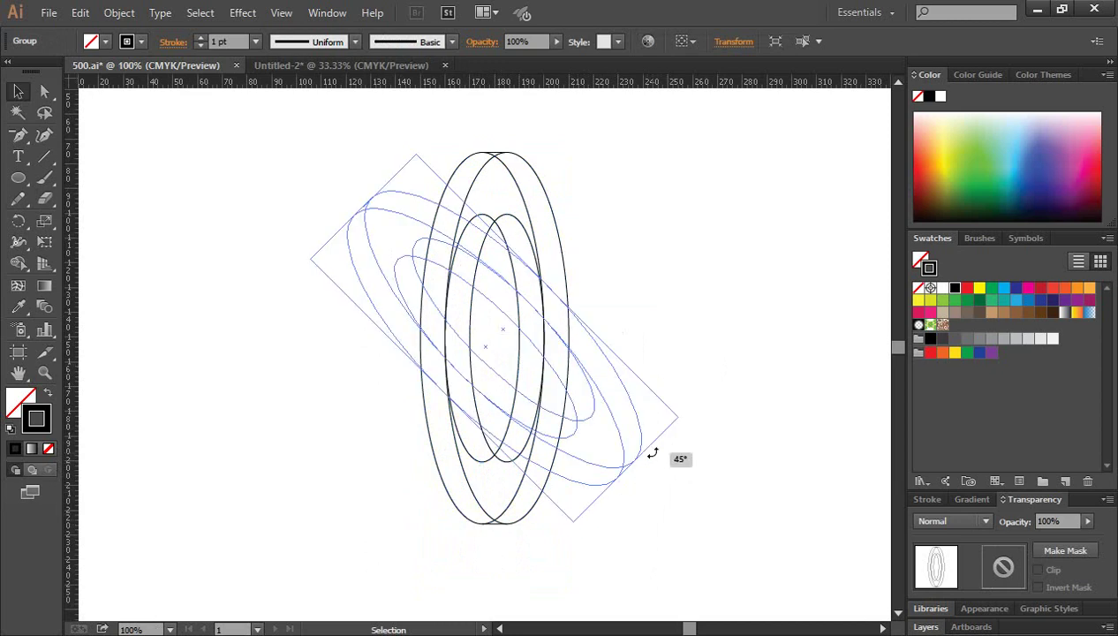
pyautogui.moveTo(651, 454); pyautogui.dragTo(658, 452)
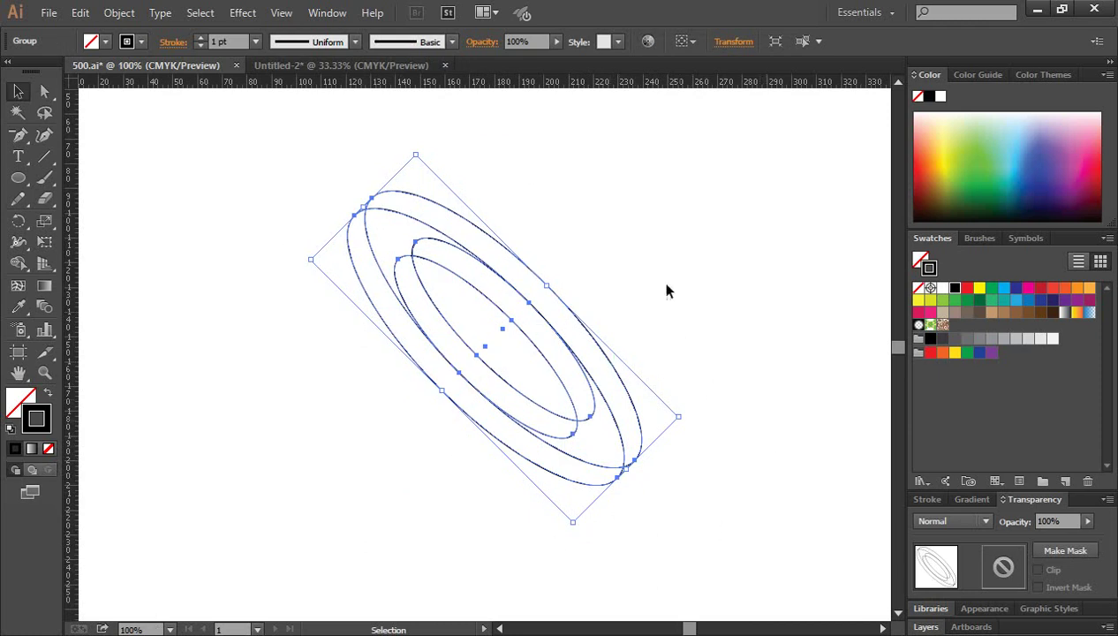
# - Duplicate the tilted ring group in place and rotate the copy perpendicular to the original so the two rings cross
pyautogui.moveTo(666, 195); pyautogui.dragTo(384, 391)
pyautogui.press('a')
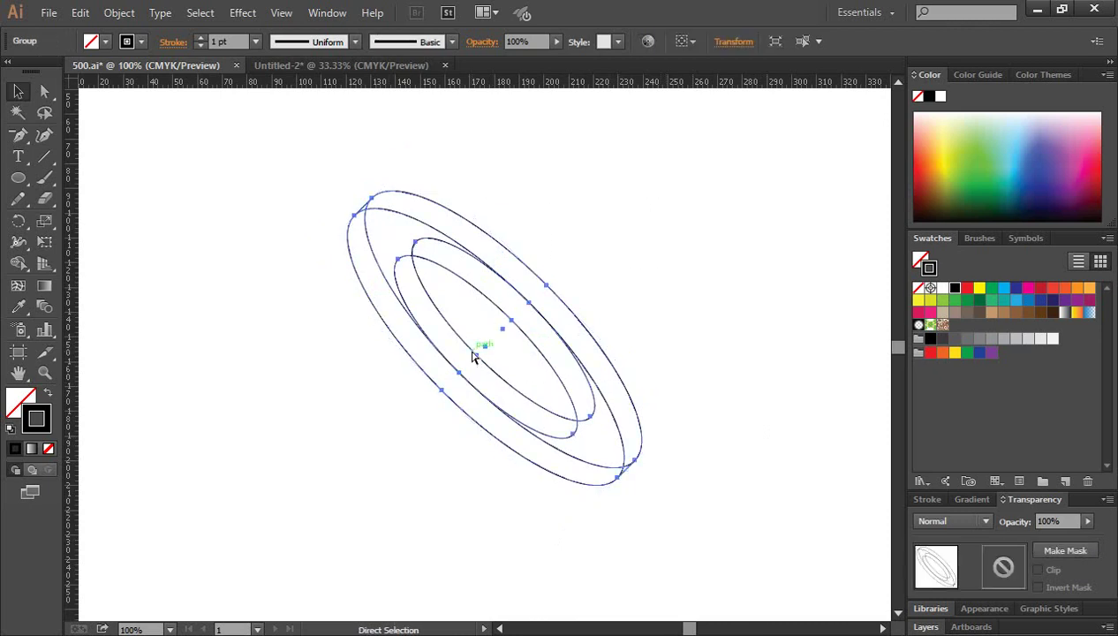
pyautogui.press('v')
pyautogui.press('a')
pyautogui.press('v')
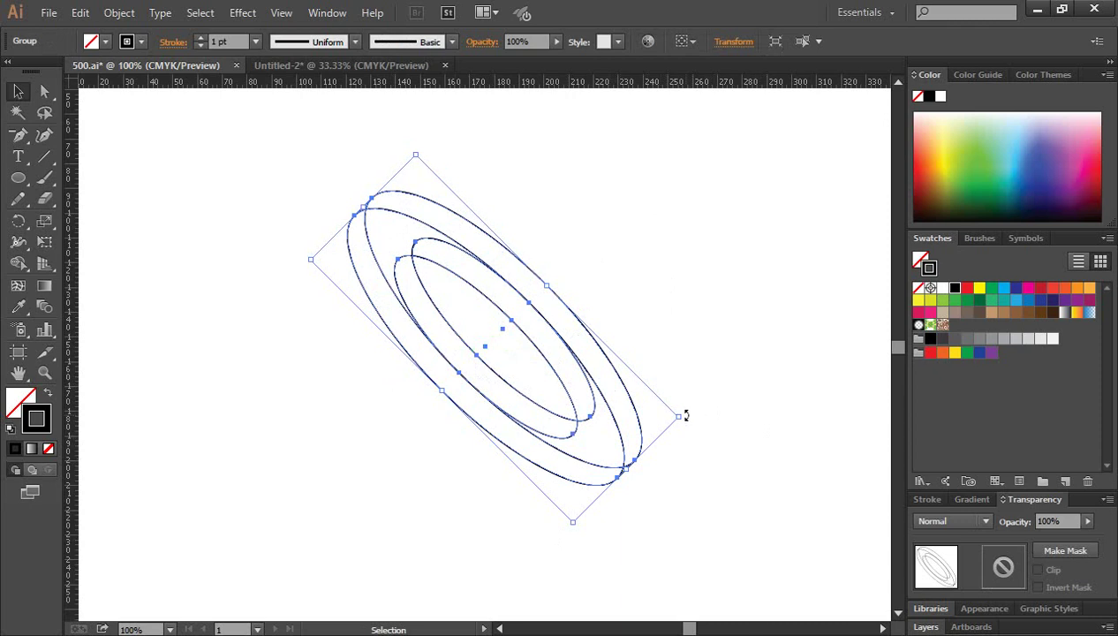
pyautogui.moveTo(686, 415); pyautogui.dragTo(470, 512)
pyautogui.click(730, 399)
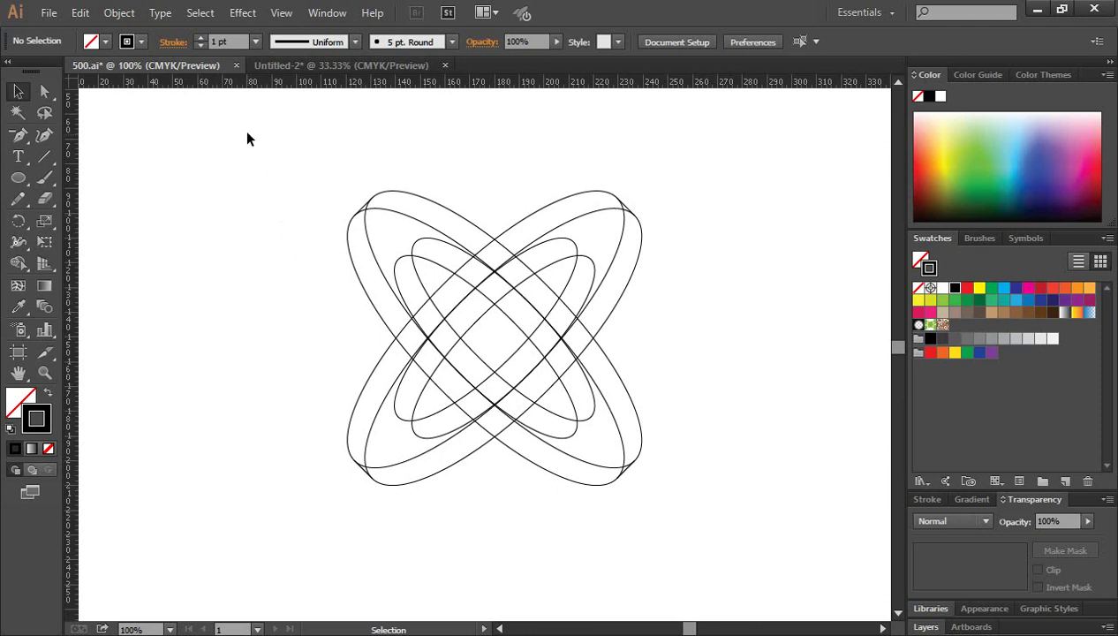
# - Select both ring groups and use Shape Builder with a medium blue fill to merge the upper-right loop's outer edge regions into one band
pyautogui.moveTo(247, 138); pyautogui.dragTo(722, 533)
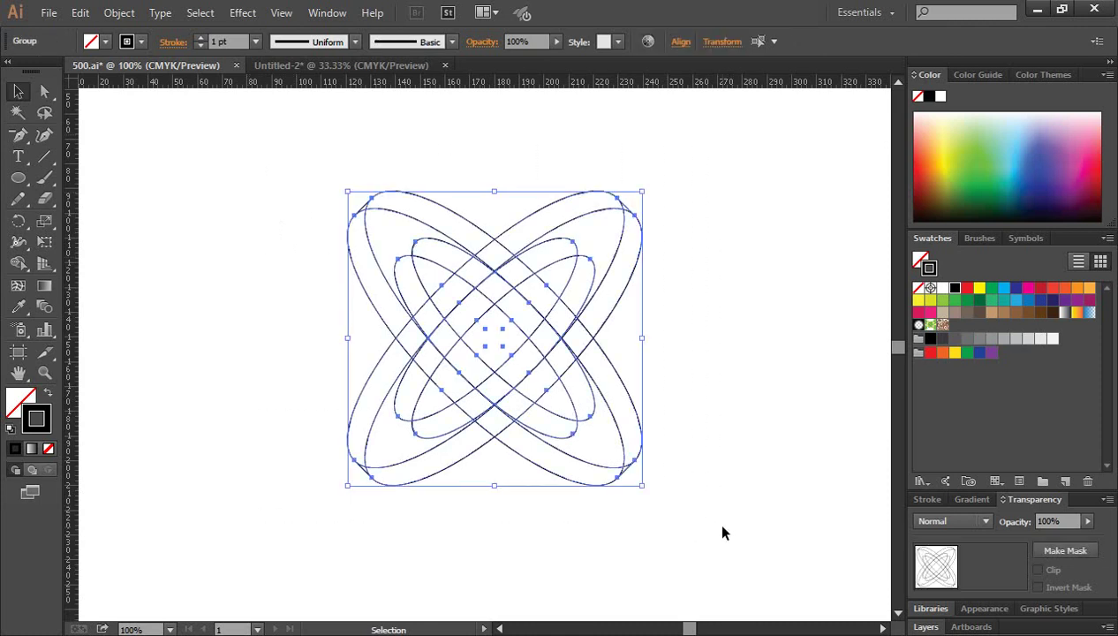
pyautogui.keyDown('ctrl'); pyautogui.click(515, 318); pyautogui.keyUp('ctrl')
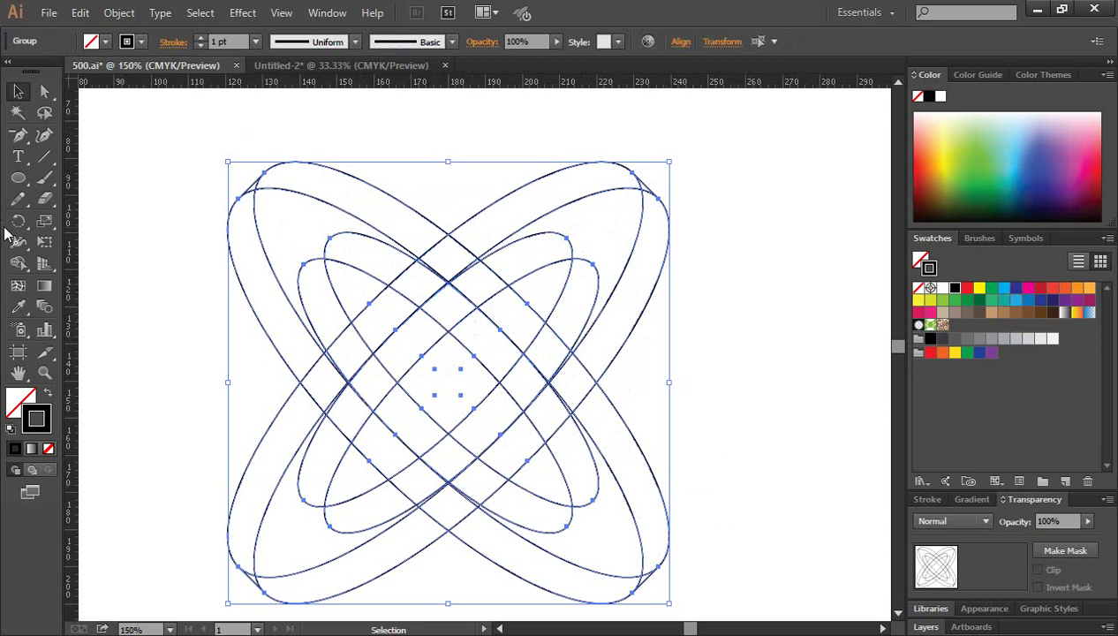
pyautogui.click(19, 265)
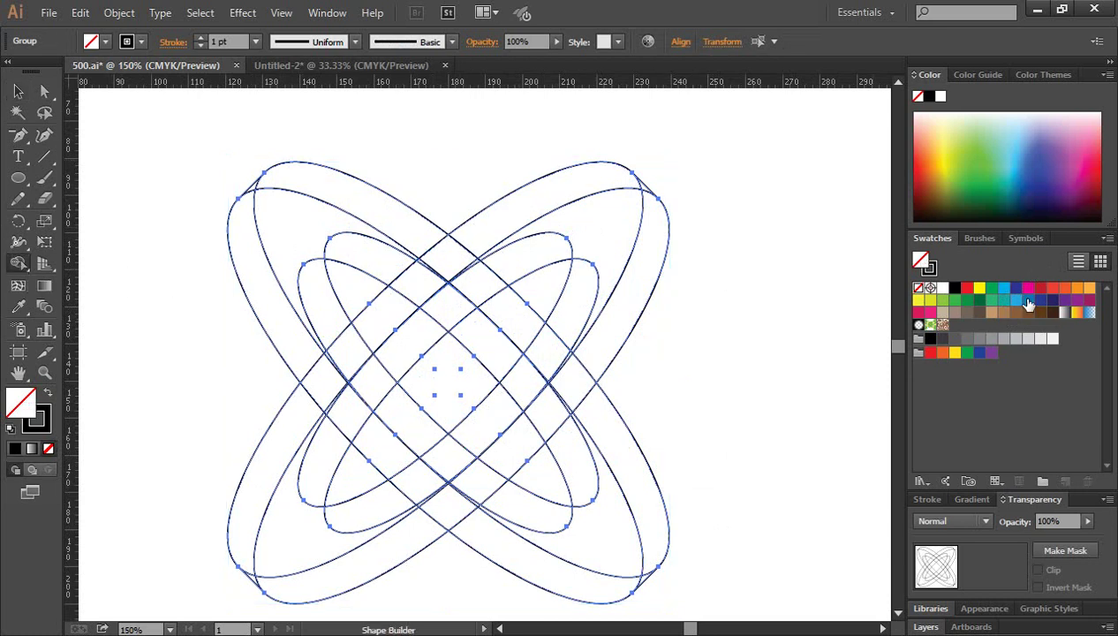
pyautogui.click(1027, 302)
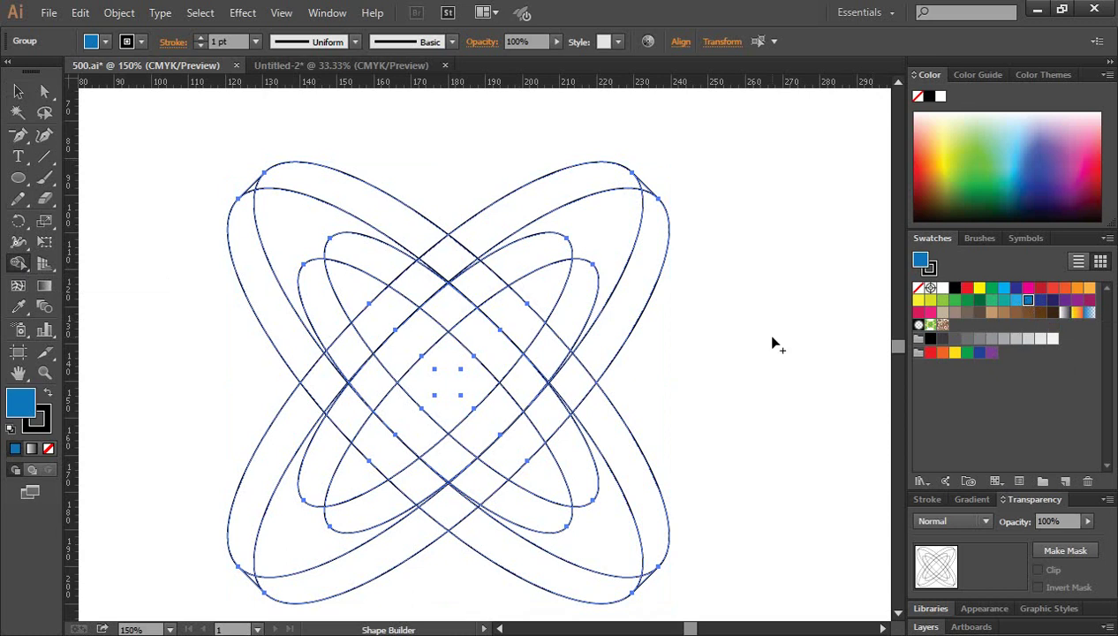
pyautogui.scroll(-1, 773, 343)
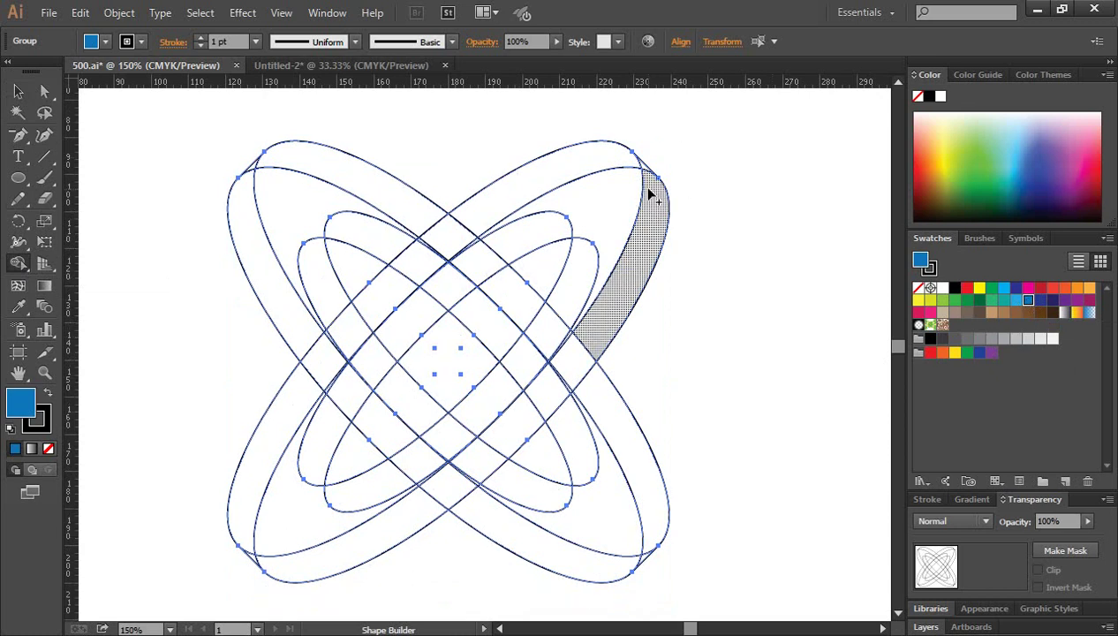
pyautogui.click(632, 253)
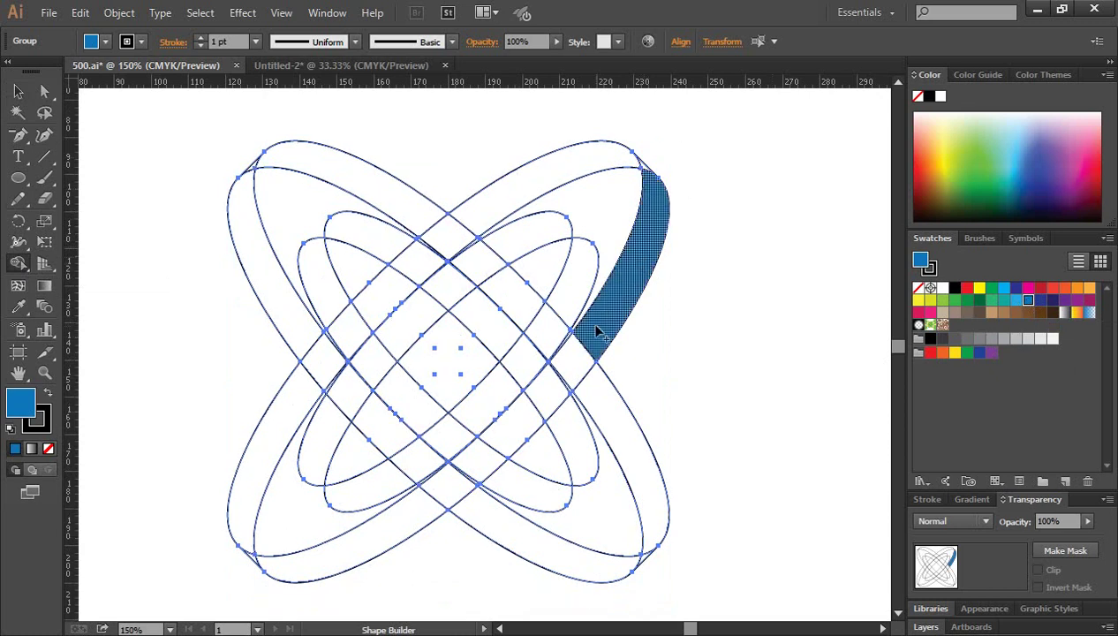
pyautogui.moveTo(596, 330)
pyautogui.mouseDown()
pyautogui.moveTo(547, 399)
pyautogui.moveTo(569, 392)
pyautogui.moveTo(580, 364)
pyautogui.mouseUp()
# - Merge the small corner region at the tip of the upper-right loop into the medium blue edge band
pyautogui.scroll(2, 669, 311)
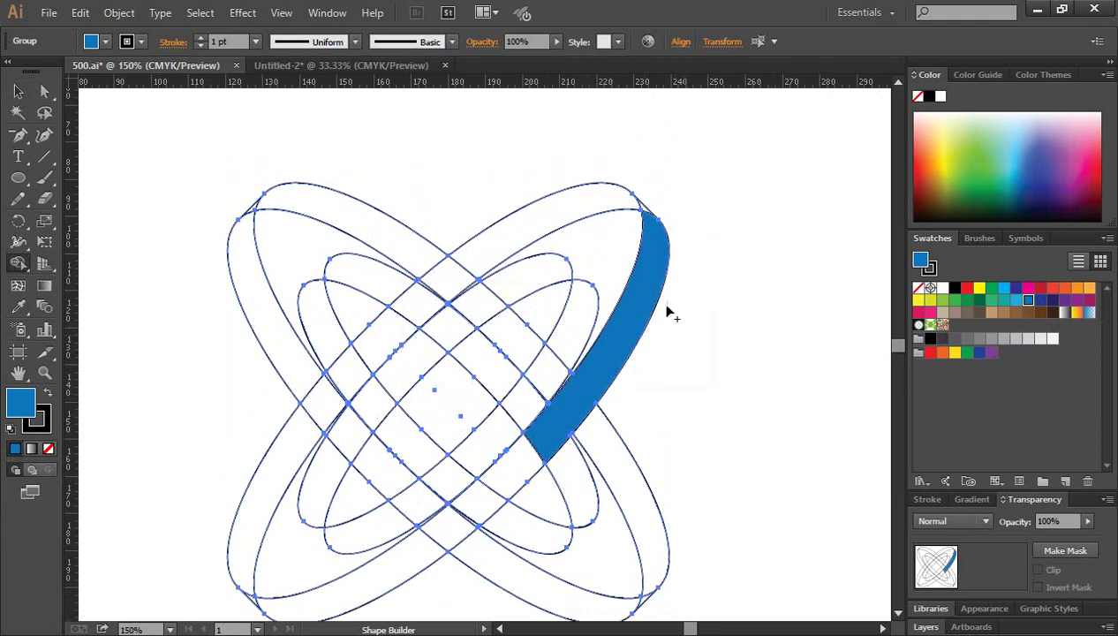
pyautogui.click(640, 227)
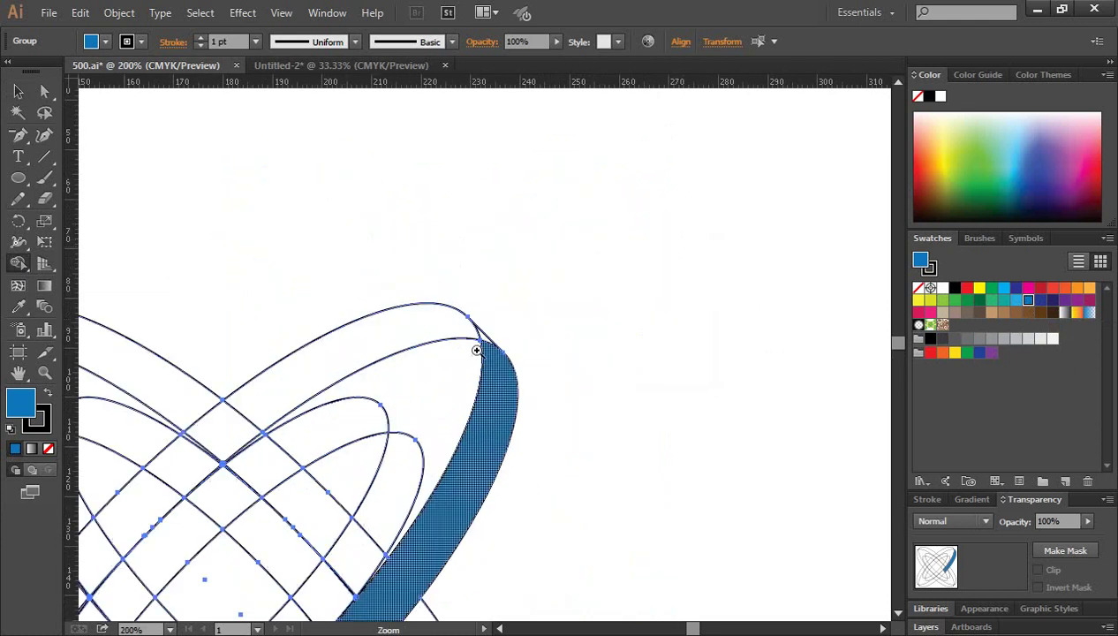
pyautogui.click(485, 355)
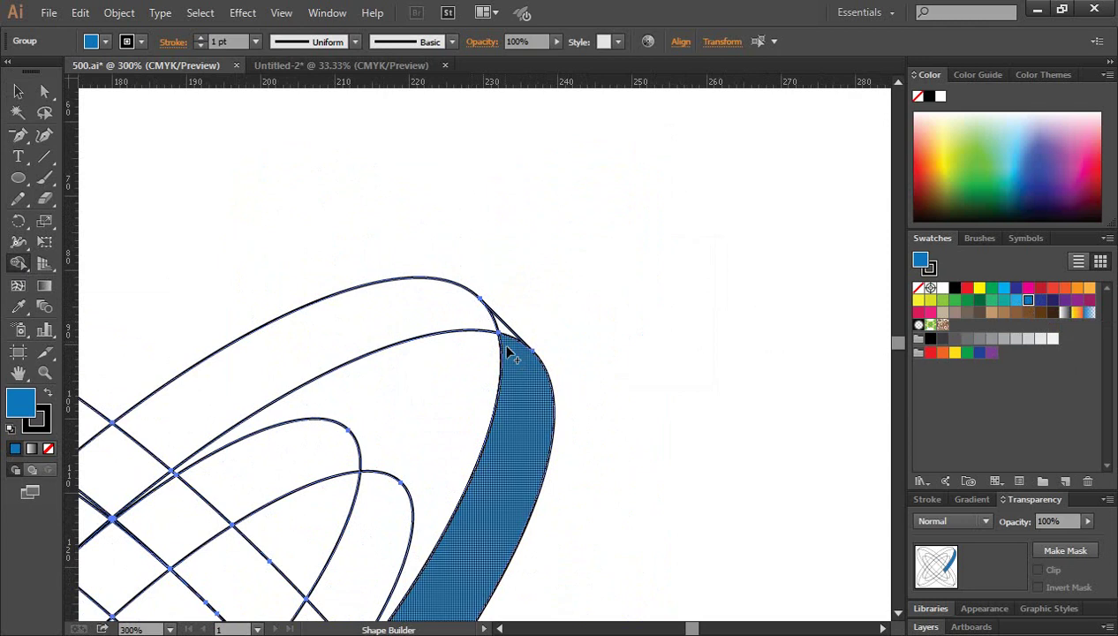
pyautogui.moveTo(512, 357); pyautogui.dragTo(508, 329)
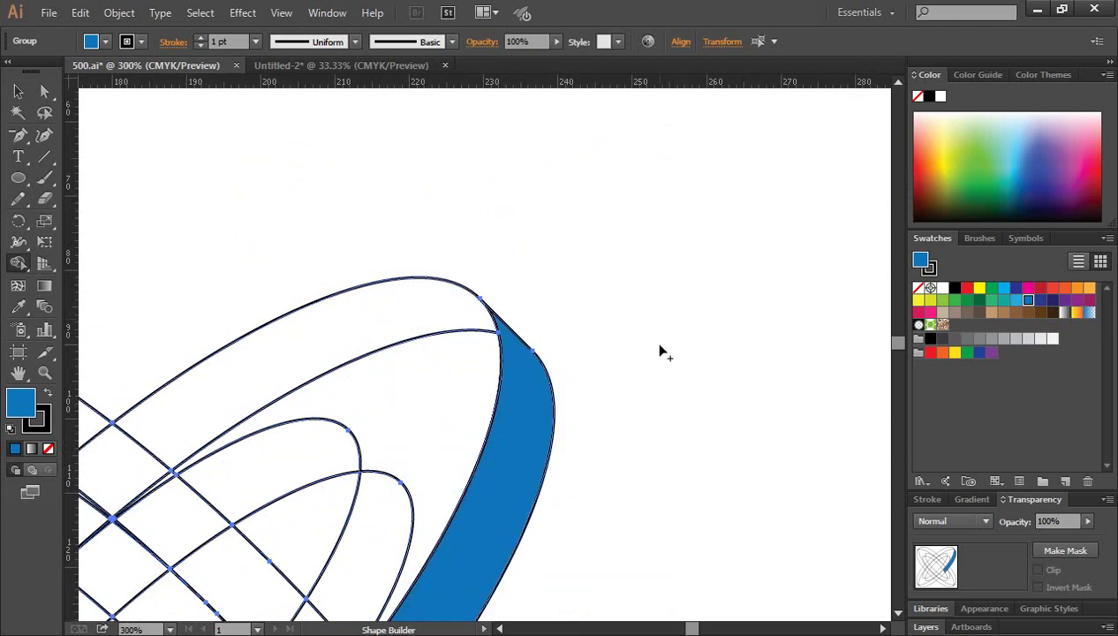
# - Merge the upper-right loop's front face regions into one light blue shape with Shape Builder, running alongside the medium blue band
pyautogui.hotkey('ctrl', '-')
pyautogui.hotkey('ctrl', '-')
pyautogui.hotkey('ctrl', '-')
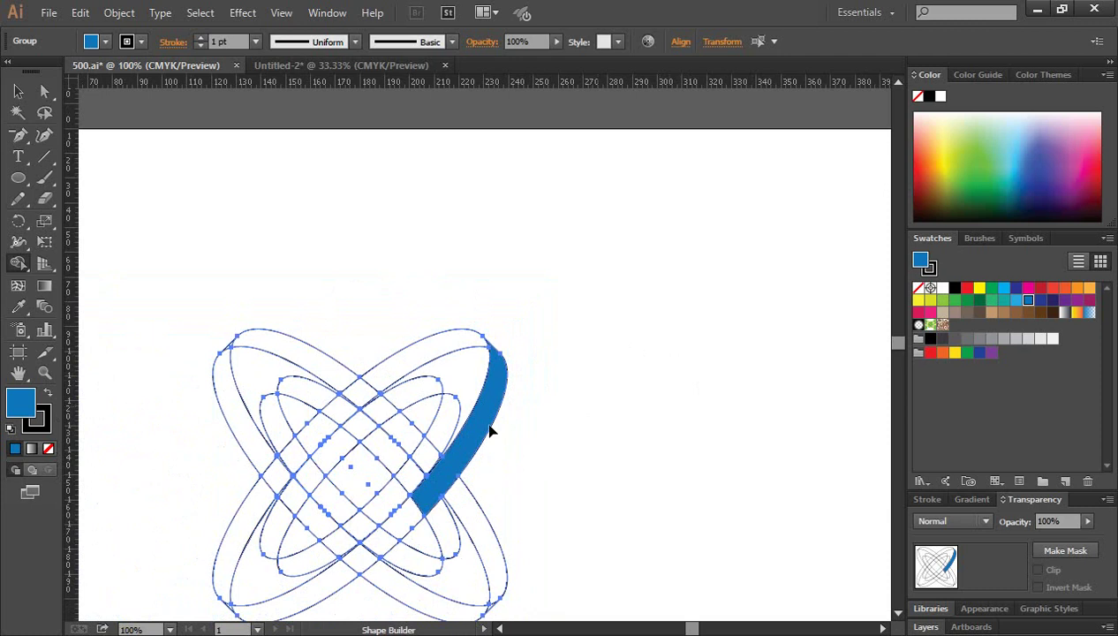
pyautogui.hotkey('ctrl', '+')
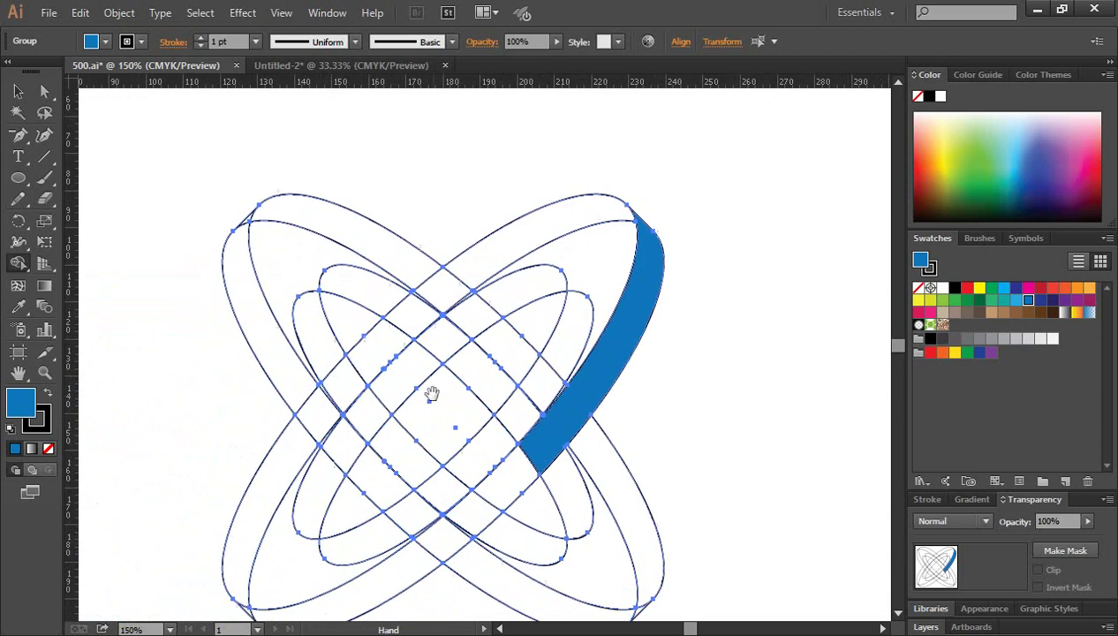
pyautogui.click(1004, 290)
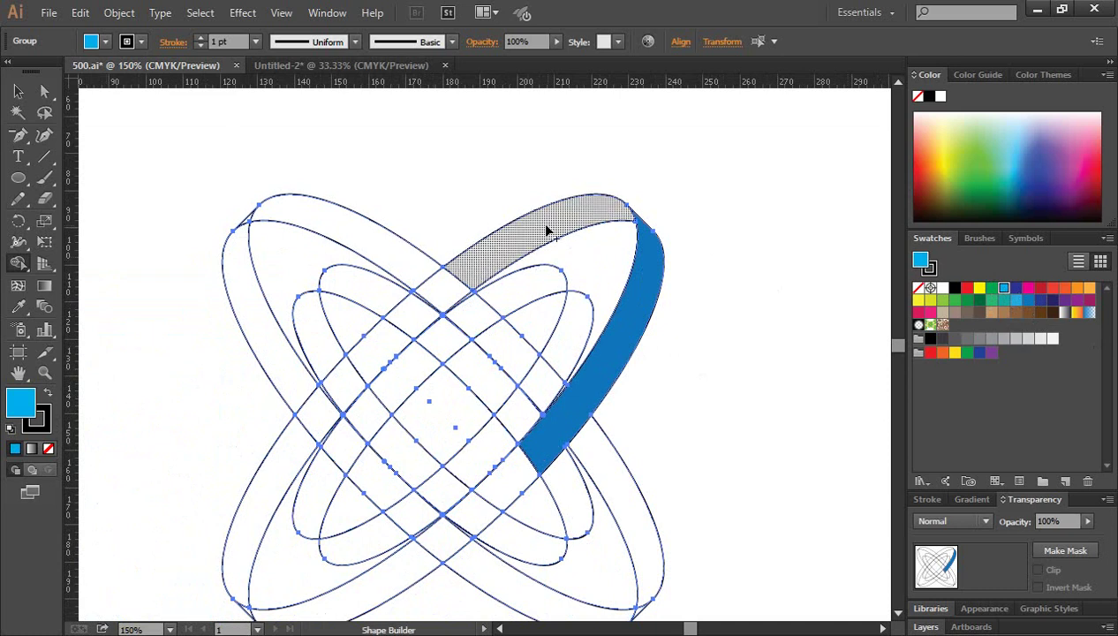
pyautogui.moveTo(543, 230)
pyautogui.mouseDown()
pyautogui.moveTo(586, 268)
pyautogui.moveTo(582, 325)
pyautogui.moveTo(594, 326)
pyautogui.moveTo(517, 420)
pyautogui.mouseUp()
# - Merge the thin sliver and tiny leftover region beside the medium blue band into the light blue face with Shape Builder
pyautogui.keyDown('ctrl'); pyautogui.click(536, 414); pyautogui.keyUp('ctrl')
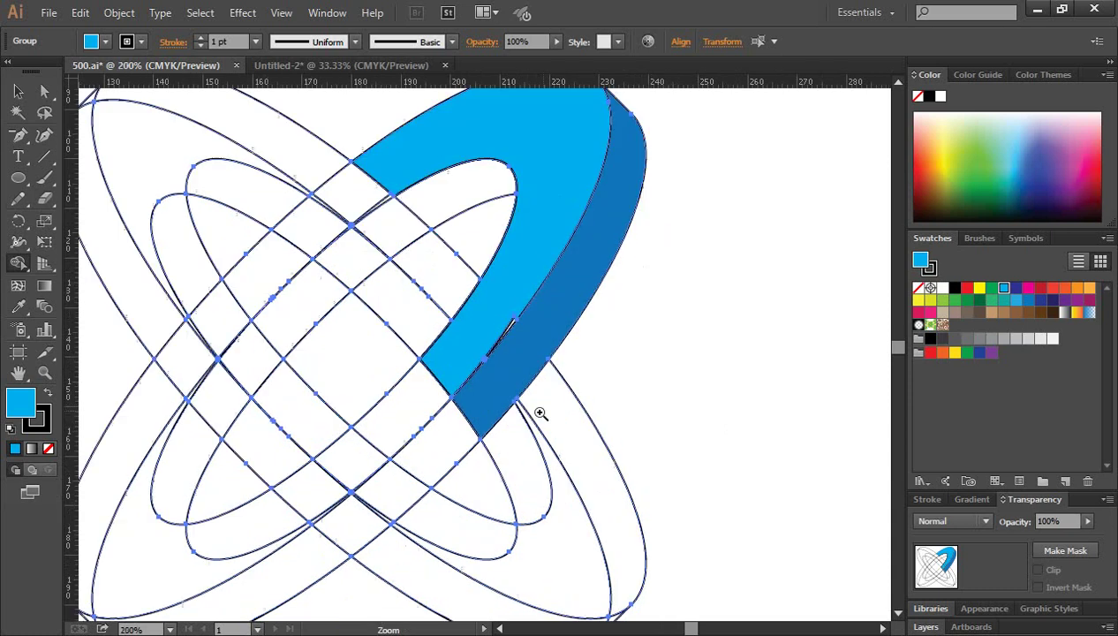
pyautogui.keyDown('ctrl'); pyautogui.click(505, 360); pyautogui.keyUp('ctrl')
pyautogui.keyDown('ctrl'); pyautogui.click(513, 352); pyautogui.keyUp('ctrl')
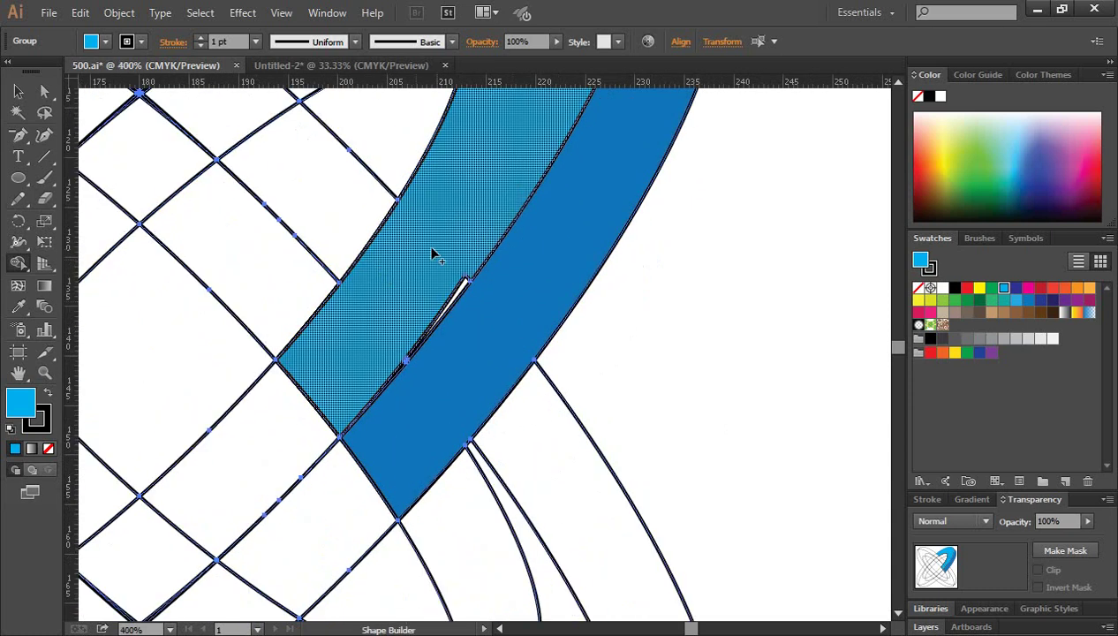
pyautogui.moveTo(422, 251); pyautogui.dragTo(454, 288)
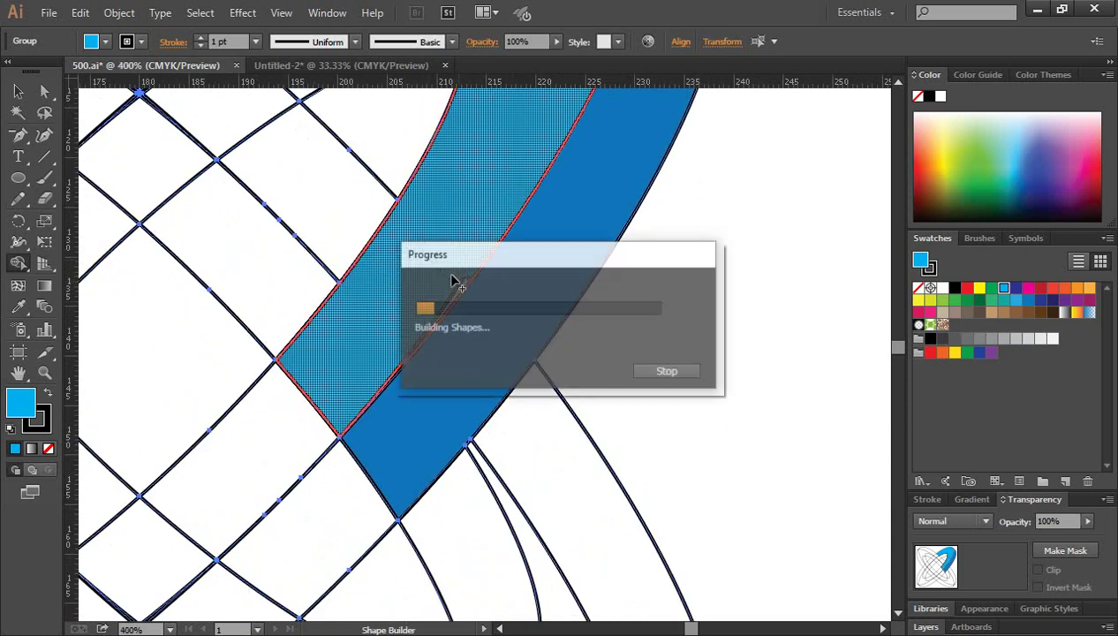
pyautogui.keyDown('ctrl'); pyautogui.click(454, 357); pyautogui.keyUp('ctrl')
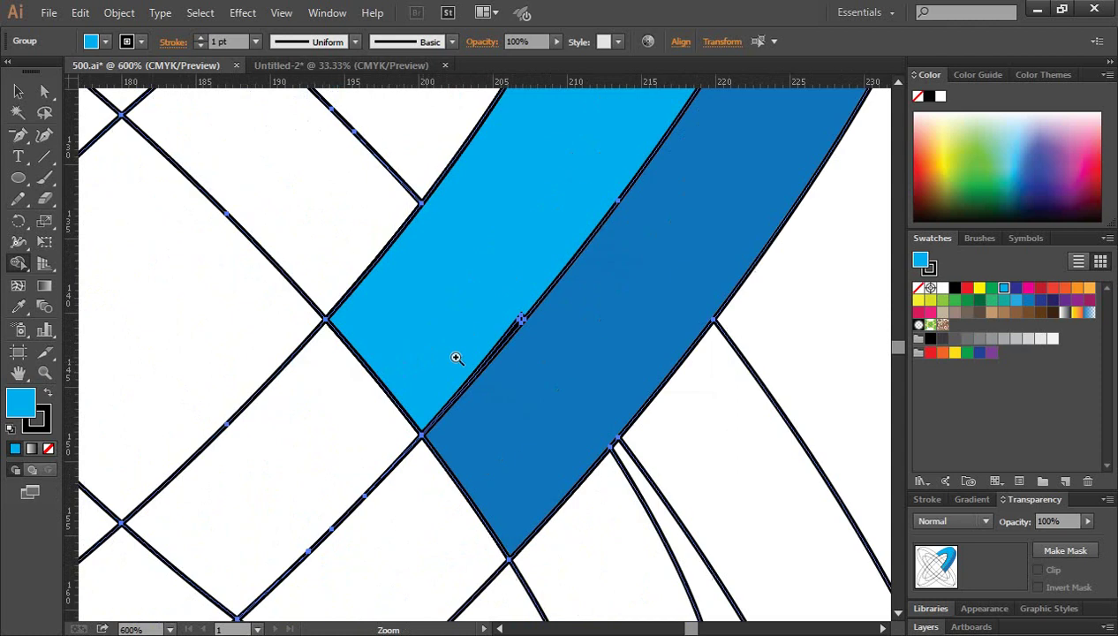
pyautogui.keyDown('ctrl'); pyautogui.click(492, 347); pyautogui.keyUp('ctrl')
pyautogui.keyDown('ctrl'); pyautogui.click(486, 327); pyautogui.keyUp('ctrl')
pyautogui.moveTo(466, 281)
pyautogui.mouseDown()
pyautogui.moveTo(530, 322)
pyautogui.moveTo(535, 307)
pyautogui.mouseUp()
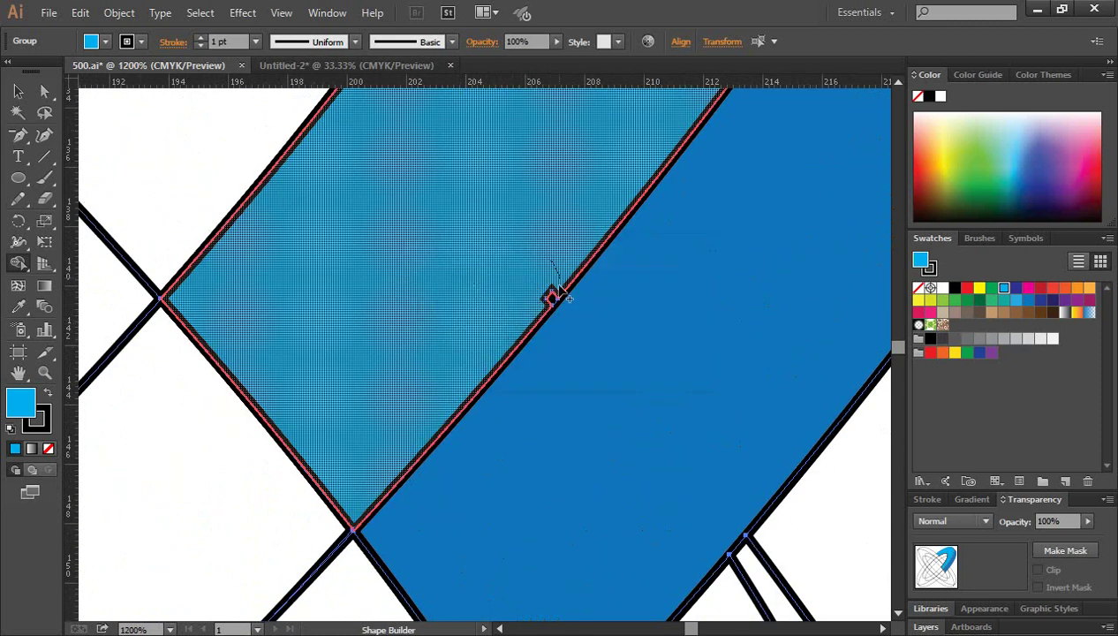
pyautogui.click(480, 322)
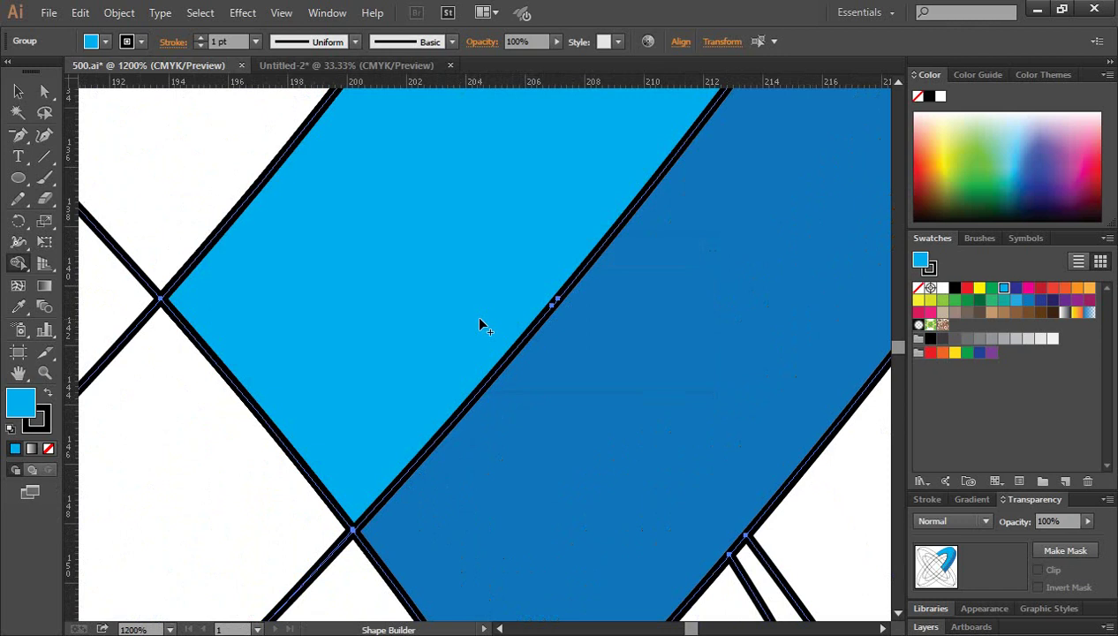
# - Fill the inner edge region of the upper-right loop with medium blue using Shape Builder, and deselect the artwork
pyautogui.hotkey('ctrl', '-')
pyautogui.hotkey('ctrl', '-')
pyautogui.hotkey('ctrl', '-')
pyautogui.hotkey('ctrl', '-')
pyautogui.hotkey('ctrl', '-')
pyautogui.hotkey('ctrl', '-')
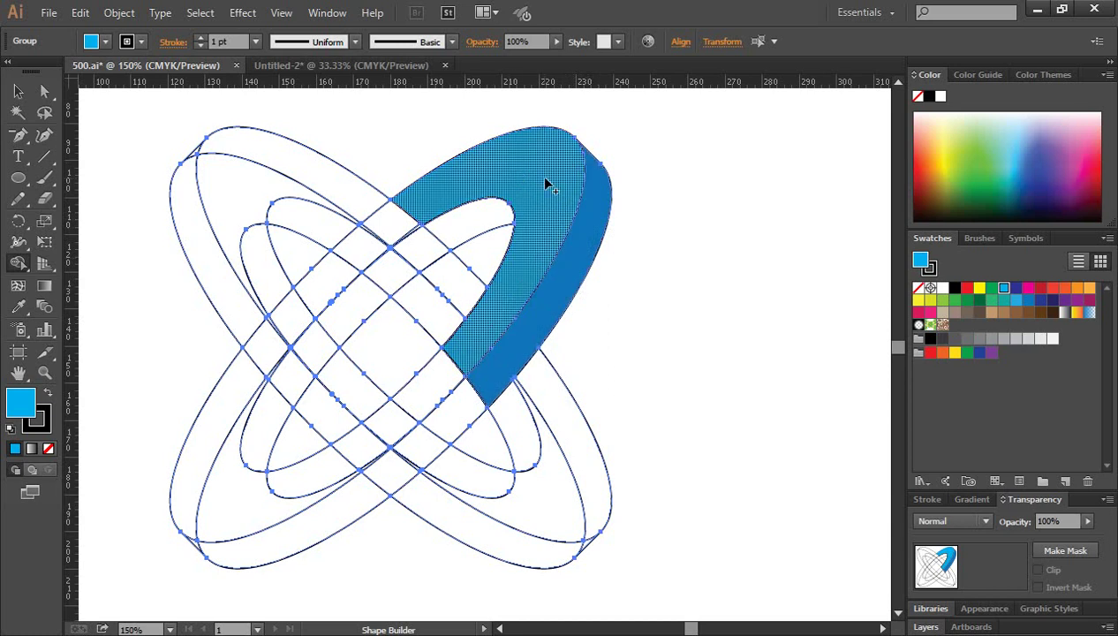
pyautogui.click(1025, 300)
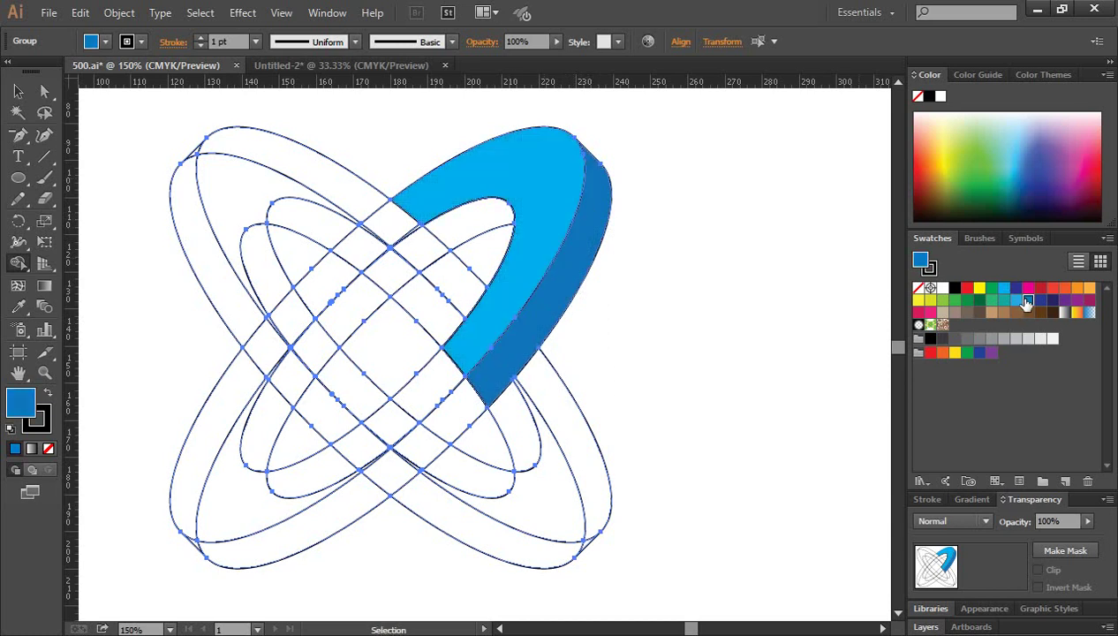
pyautogui.click(533, 205)
pyautogui.click(17, 91)
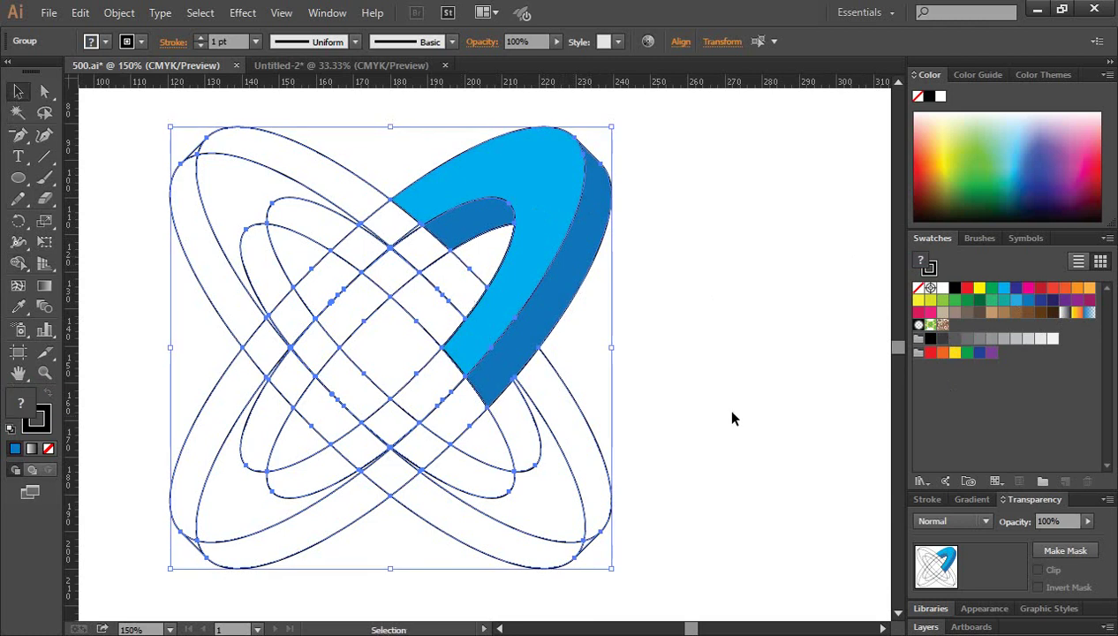
pyautogui.click(737, 374)
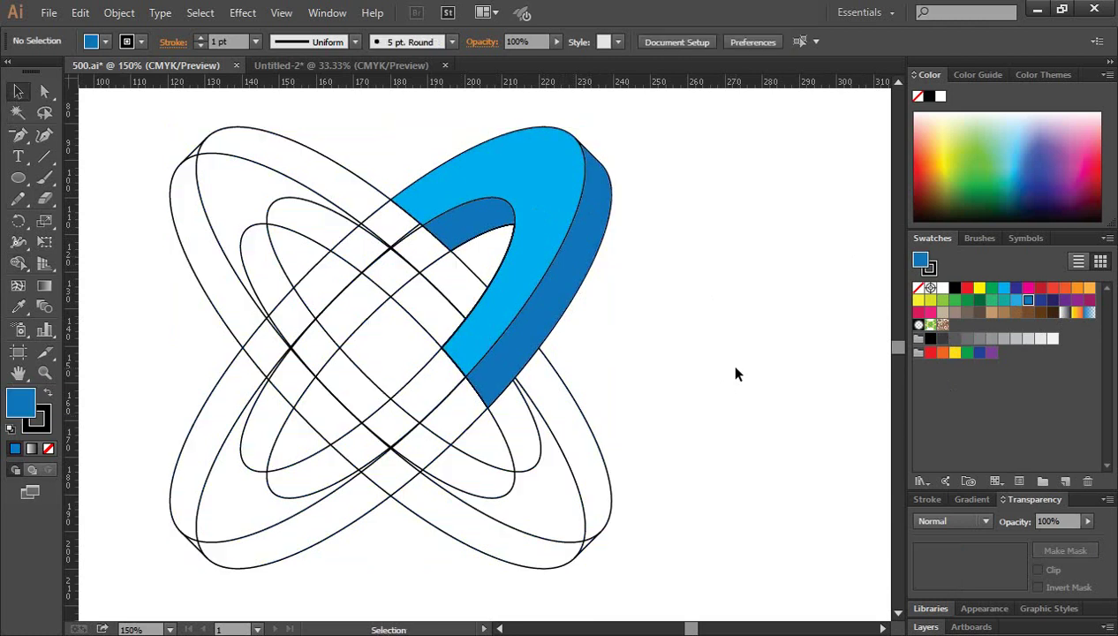
# - Select both ring groups and fill the central diamond region with red using Shape Builder
pyautogui.click(18, 262)
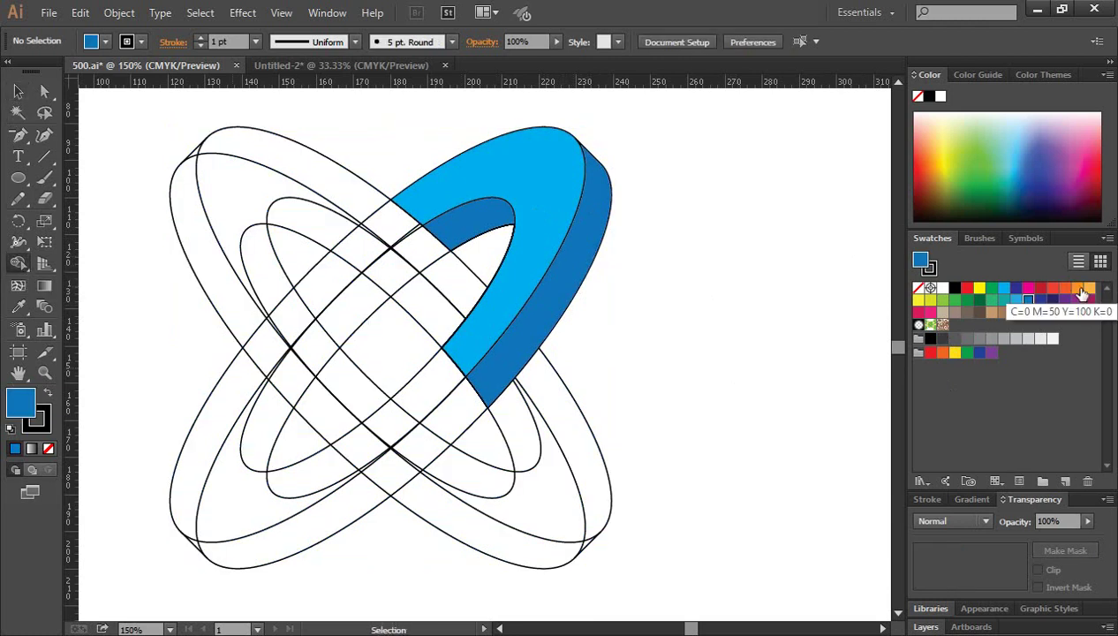
pyautogui.click(1079, 290)
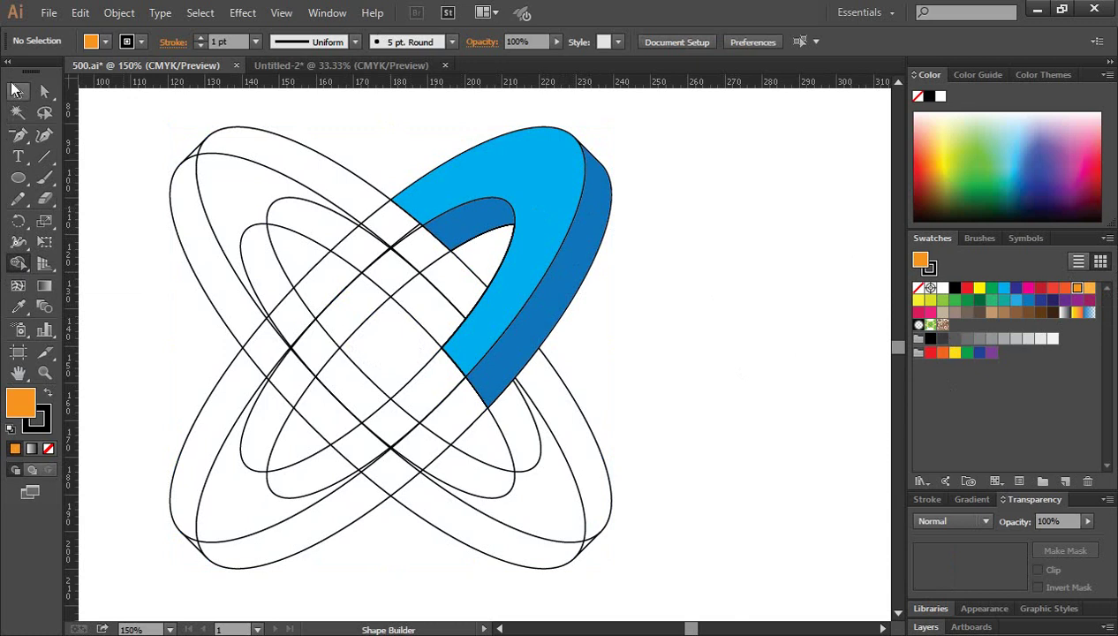
pyautogui.click(17, 91)
pyautogui.moveTo(85, 109); pyautogui.dragTo(720, 531)
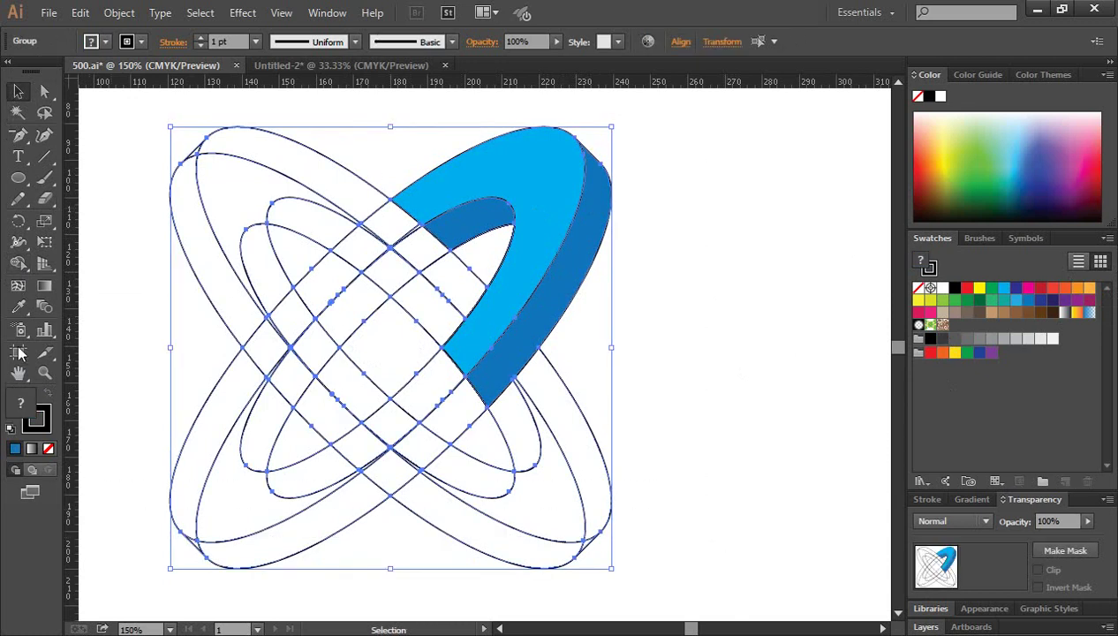
pyautogui.click(18, 264)
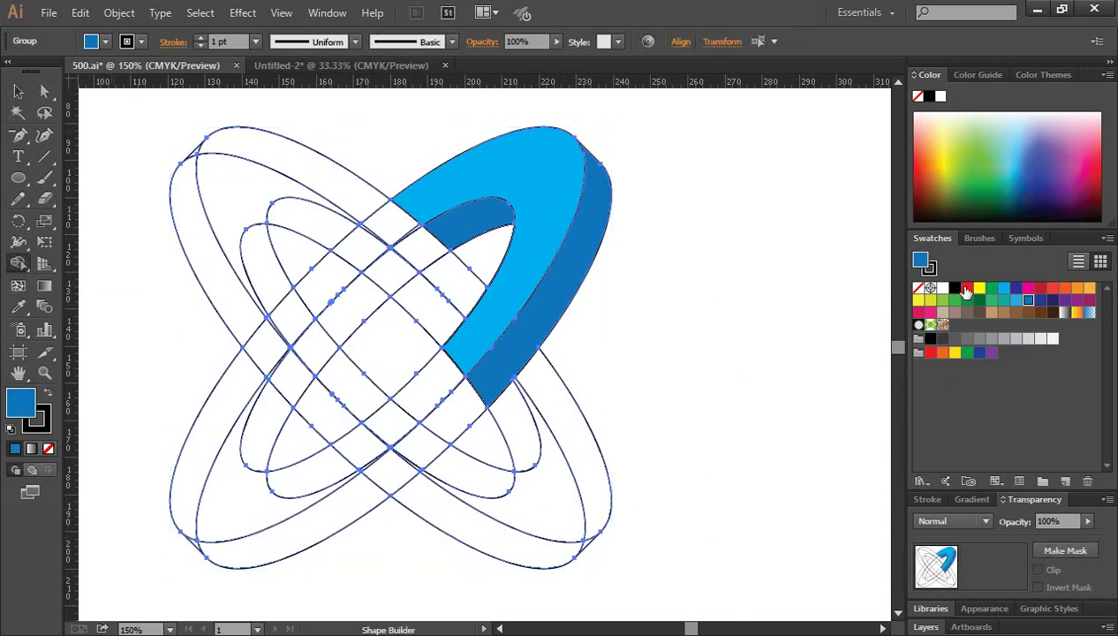
pyautogui.click(966, 290)
pyautogui.click(385, 356)
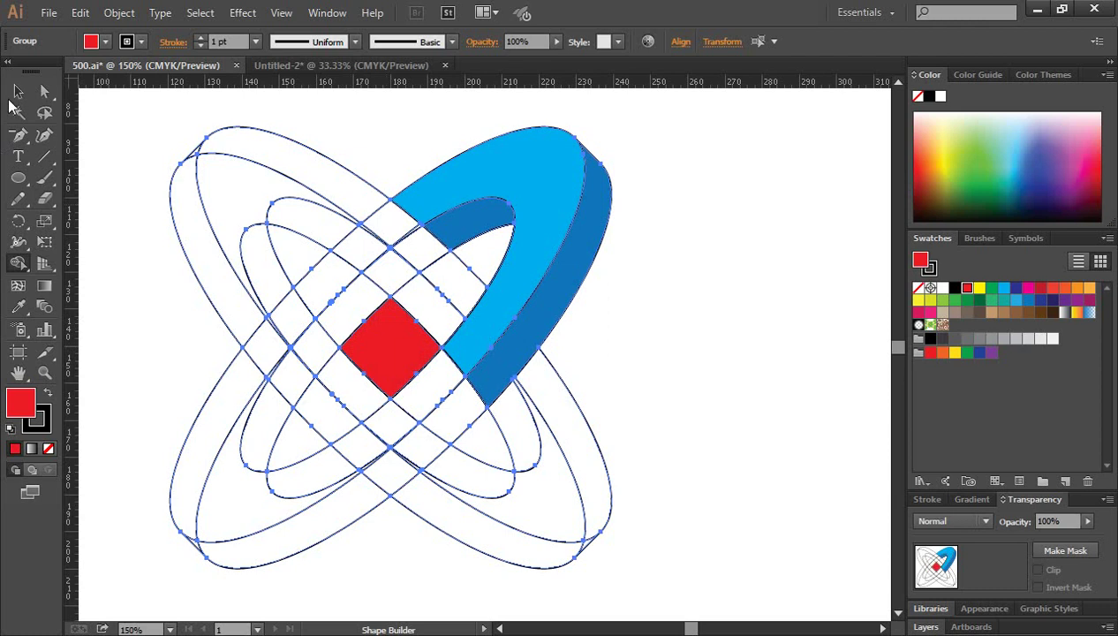
pyautogui.click(17, 91)
pyautogui.click(811, 338)
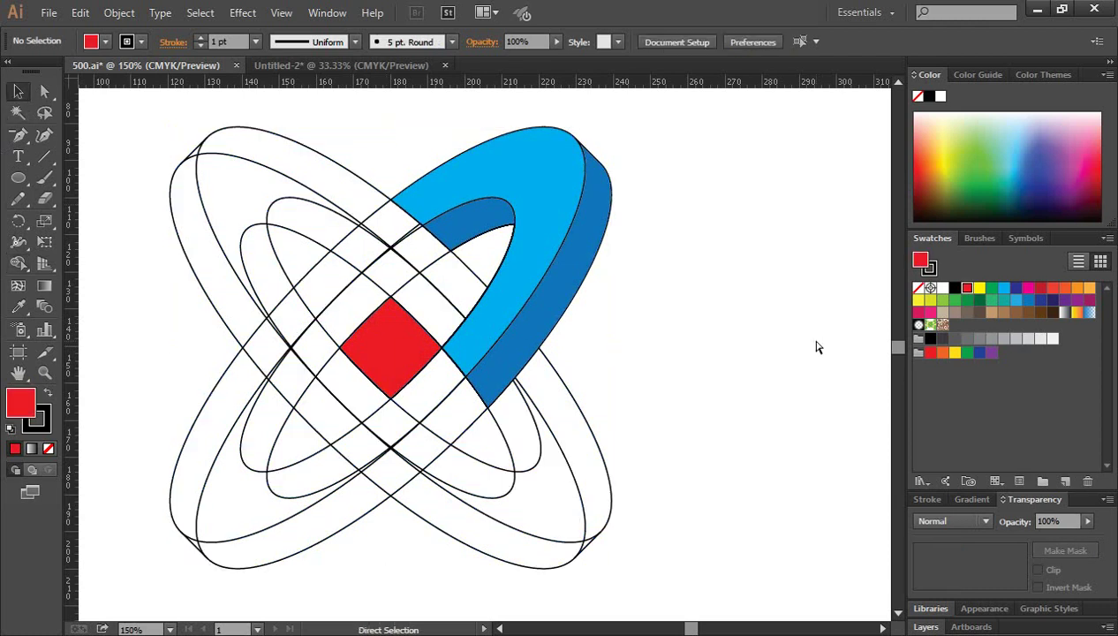
# - Ungroup the ring group that contains the red diamond and the blue loop pieces
pyautogui.hotkey('ctrl', '-')
pyautogui.click(422, 346)
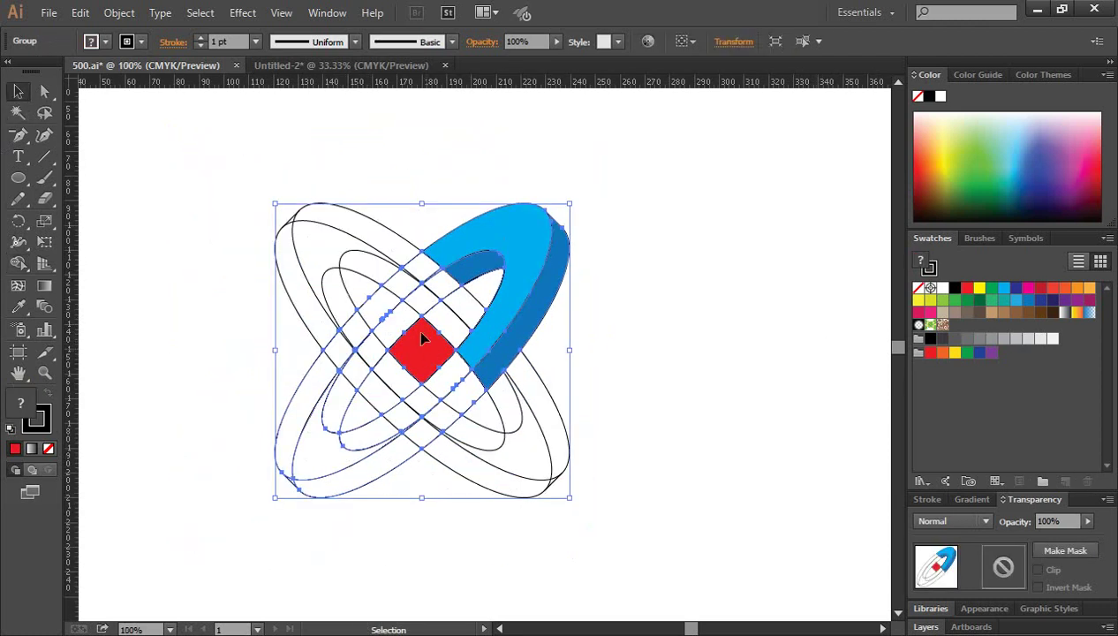
pyautogui.rightClick(418, 349)
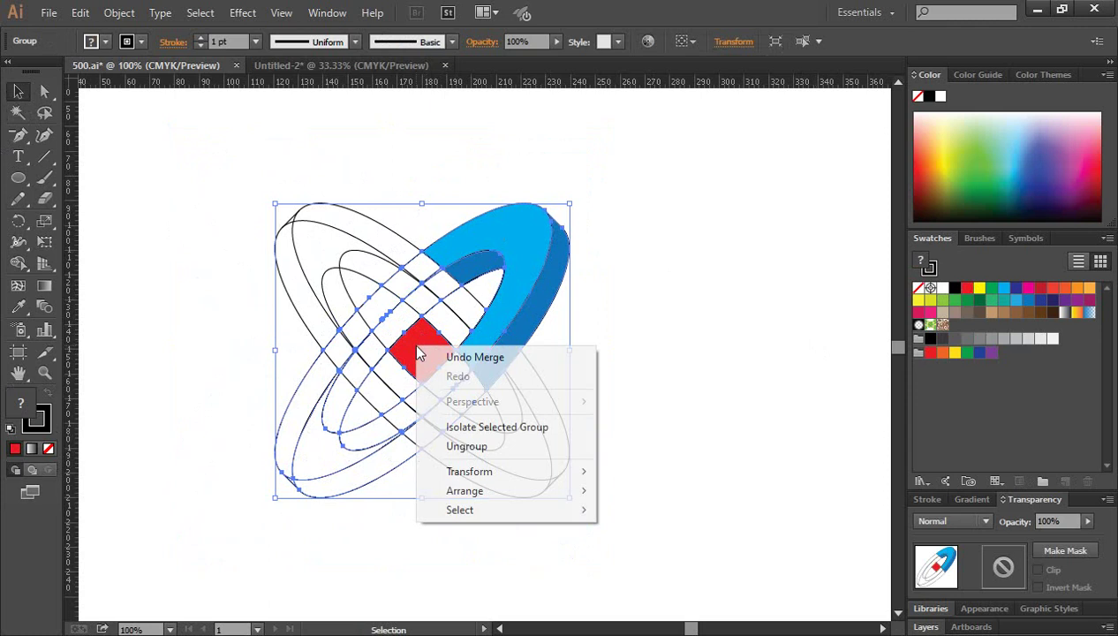
pyautogui.click(481, 448)
pyautogui.click(690, 423)
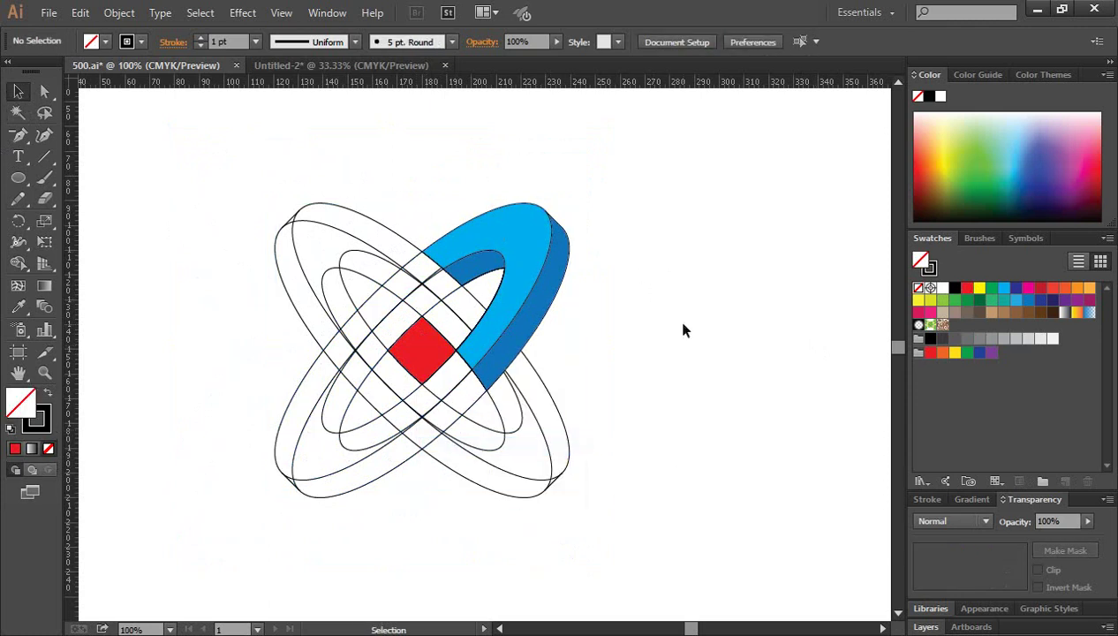
# - Try moving the red diamond and the three blue loop pieces out to the right of the line art, and undo the move
pyautogui.moveTo(624, 387); pyautogui.dragTo(556, 389)
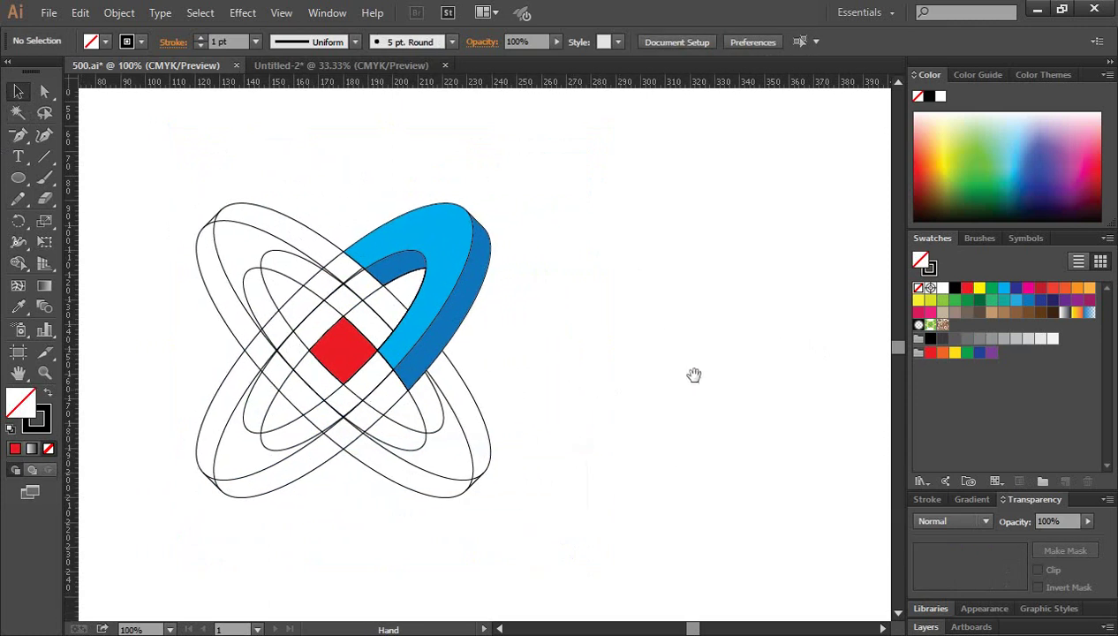
pyautogui.click(346, 358)
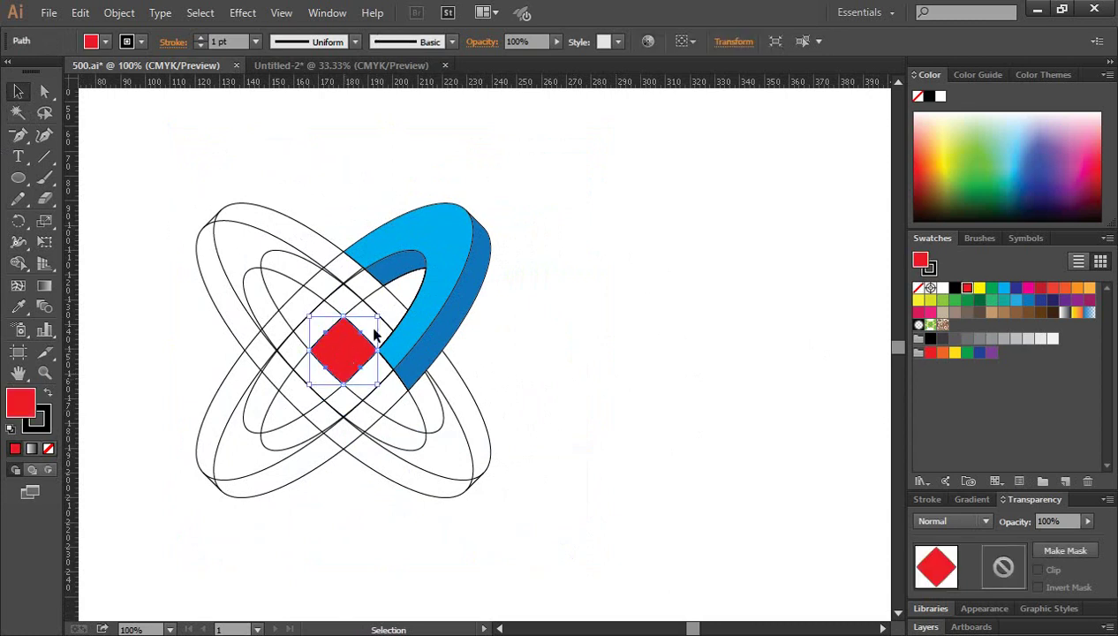
pyautogui.keyDown('shift'); pyautogui.click(397, 276); pyautogui.keyUp('shift')
pyautogui.keyDown('shift'); pyautogui.click(422, 230); pyautogui.keyUp('shift')
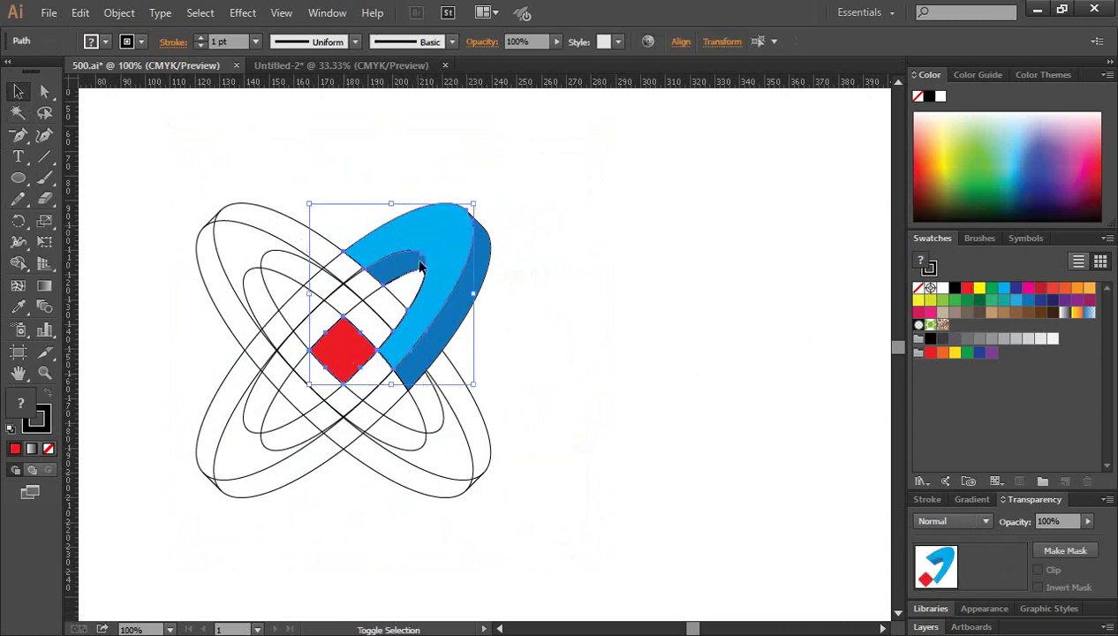
pyautogui.keyDown('shift'); pyautogui.click(489, 261); pyautogui.keyUp('shift')
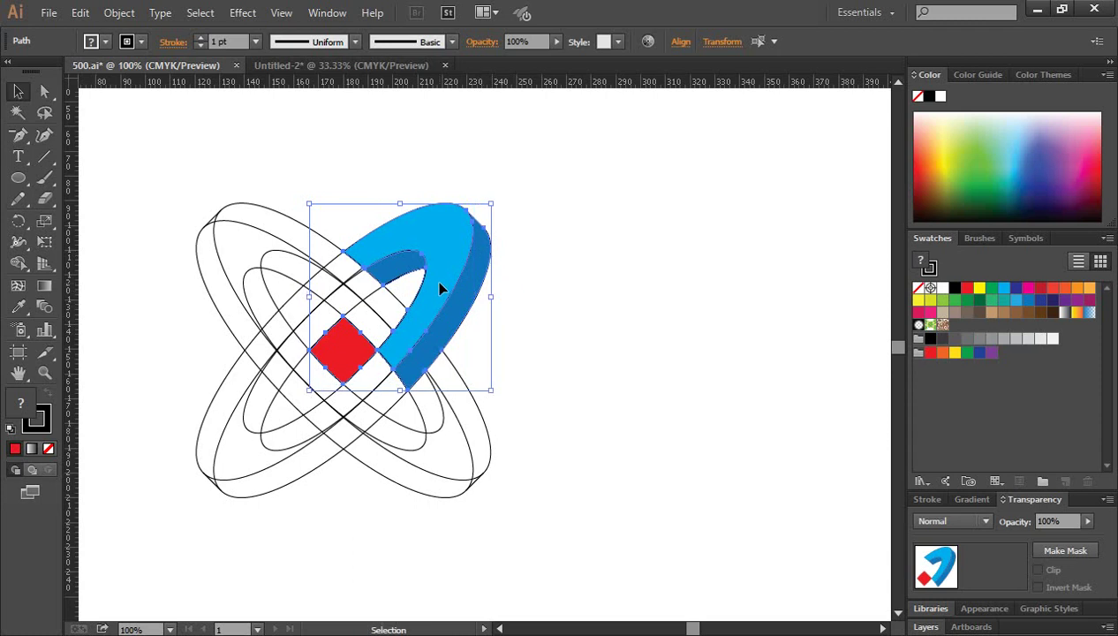
pyautogui.moveTo(439, 287); pyautogui.dragTo(705, 292)
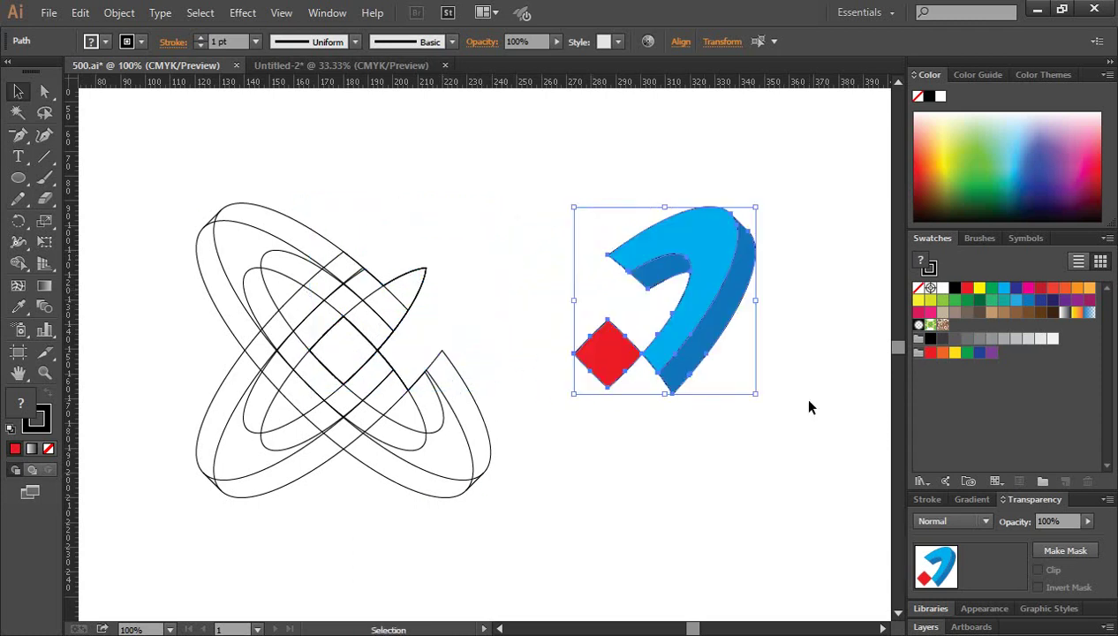
pyautogui.hotkey('ctrl', 'z')
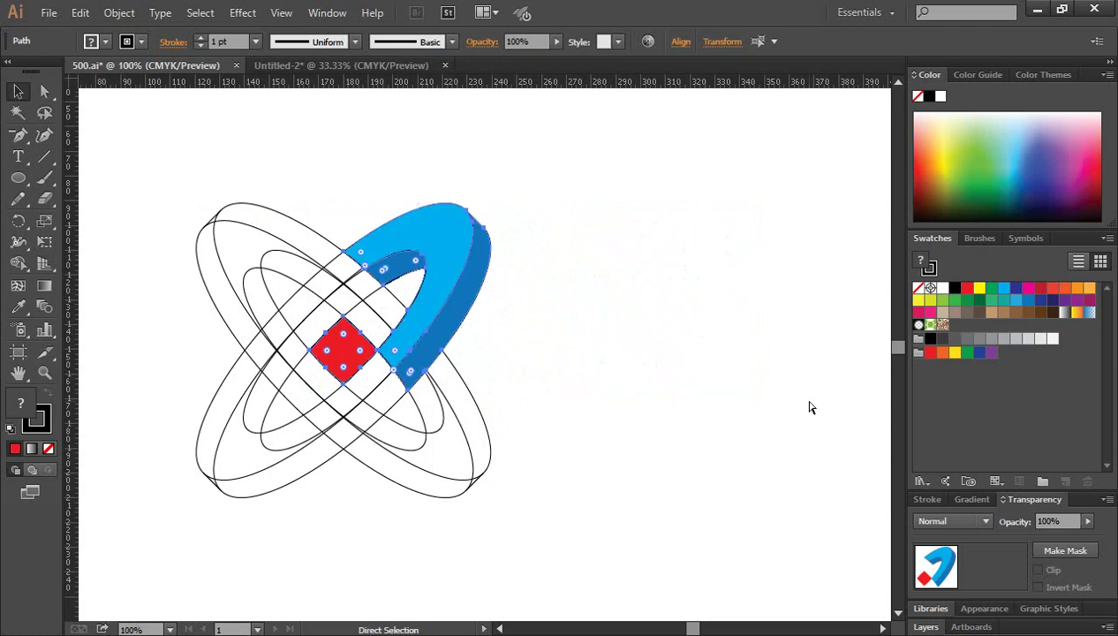
# - Select all the ring artwork and extend the medium blue outer band across the adjoining lower region with Shape Builder
pyautogui.click(546, 441)
pyautogui.hotkey('ctrl', '+')
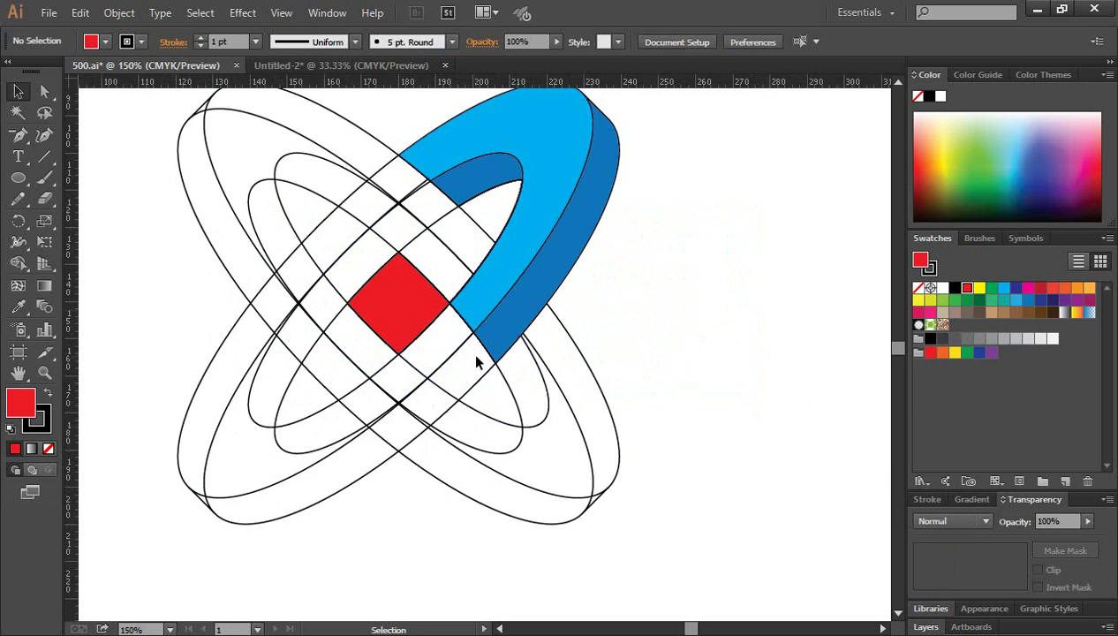
pyautogui.moveTo(104, 138); pyautogui.dragTo(657, 513)
pyautogui.click(18, 262)
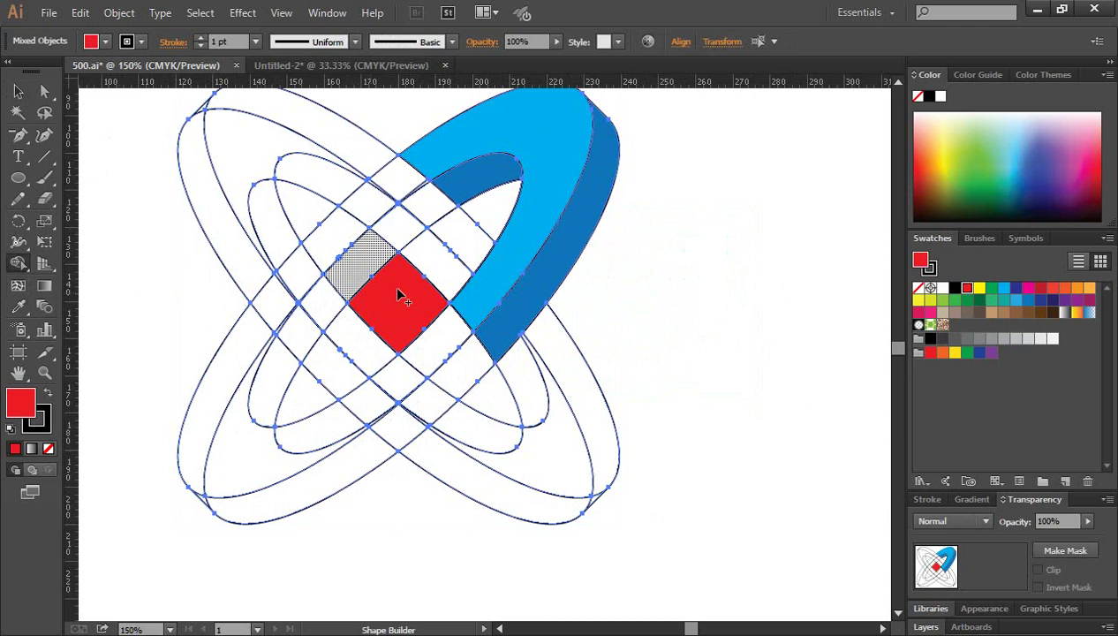
pyautogui.click(1029, 302)
pyautogui.moveTo(499, 346); pyautogui.dragTo(488, 370)
# - Extend the light blue face with Shape Builder through the adjoining region down to the red diamond's lower corner
pyautogui.click(1004, 289)
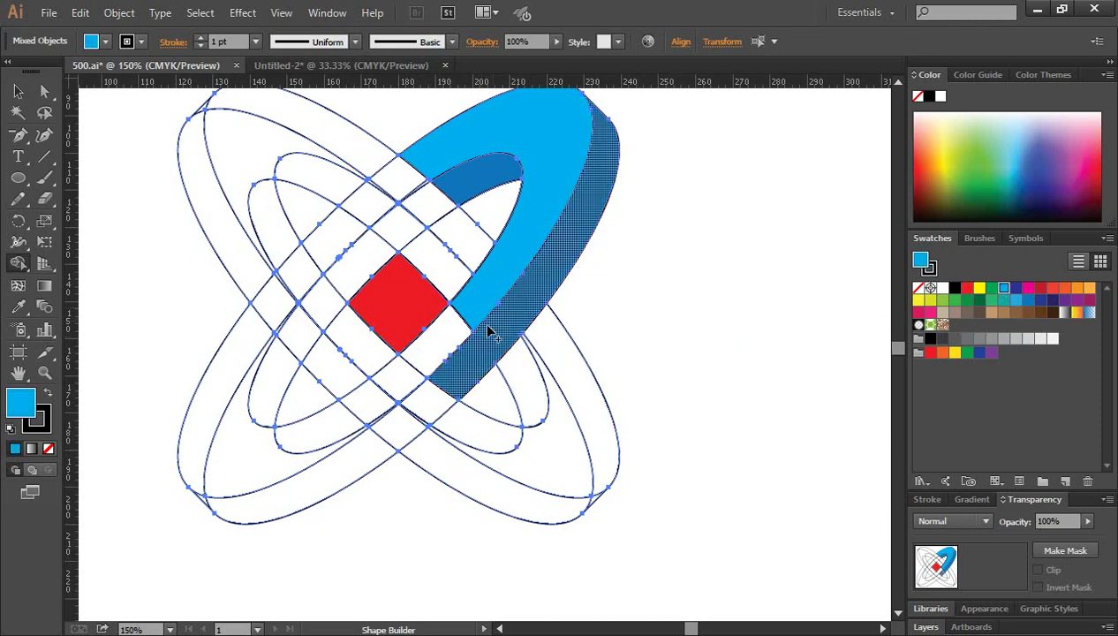
pyautogui.moveTo(488, 325); pyautogui.dragTo(440, 349)
pyautogui.press('v')
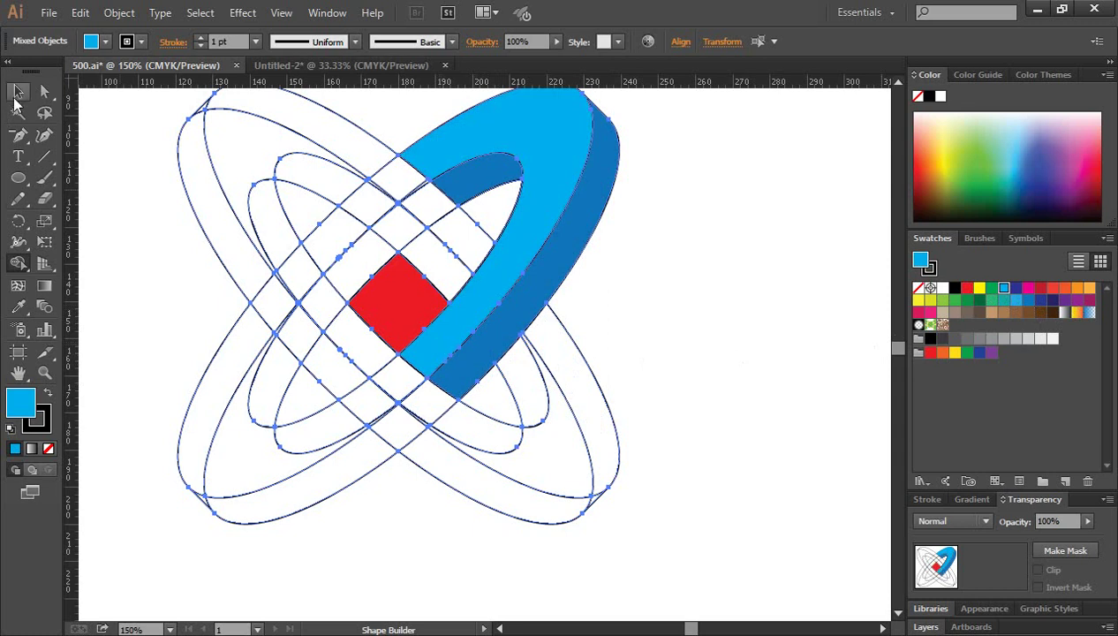
pyautogui.click(781, 377)
# - Select the red diamond and the three blue loop pieces together and move them onto the empty artboard area right of the line art
pyautogui.hotkey('ctrl', '-')
pyautogui.hotkey('ctrl', '-')
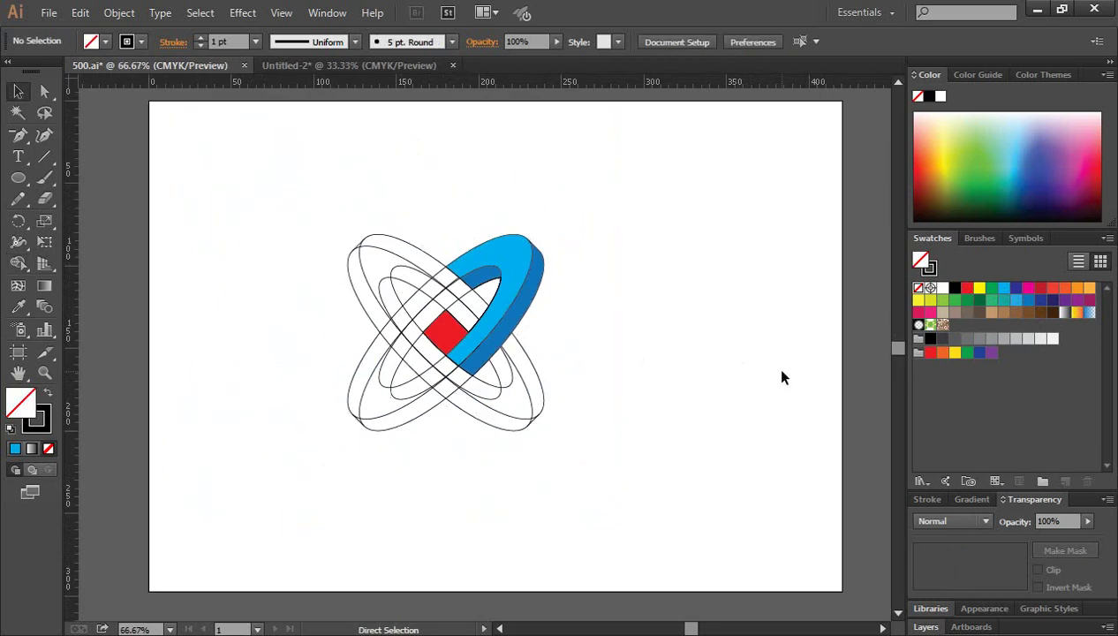
pyautogui.click(440, 340)
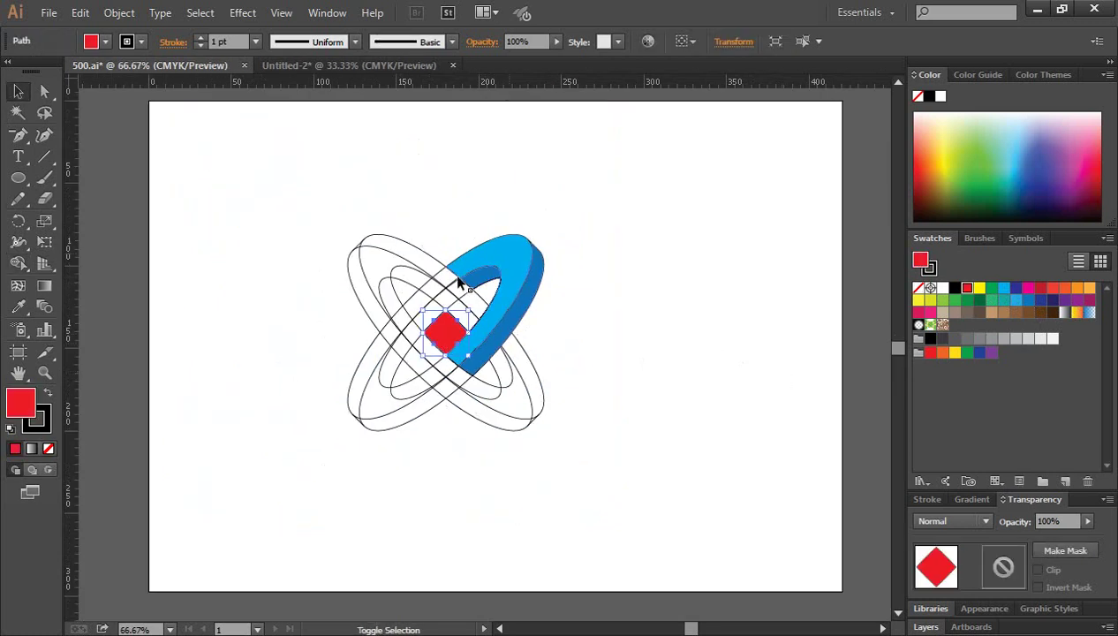
pyautogui.keyDown('shift'); pyautogui.click(468, 281); pyautogui.keyUp('shift')
pyautogui.keyDown('shift'); pyautogui.click(502, 249); pyautogui.keyUp('shift')
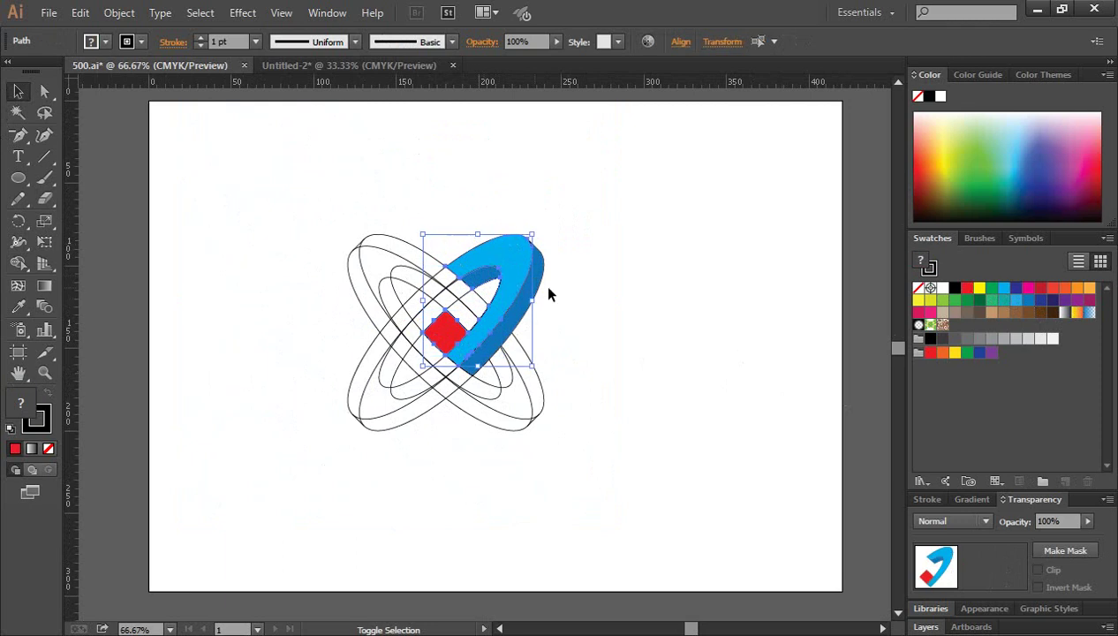
pyautogui.keyDown('shift'); pyautogui.click(537, 269); pyautogui.keyUp('shift')
pyautogui.moveTo(517, 263); pyautogui.dragTo(720, 264)
pyautogui.click(693, 458)
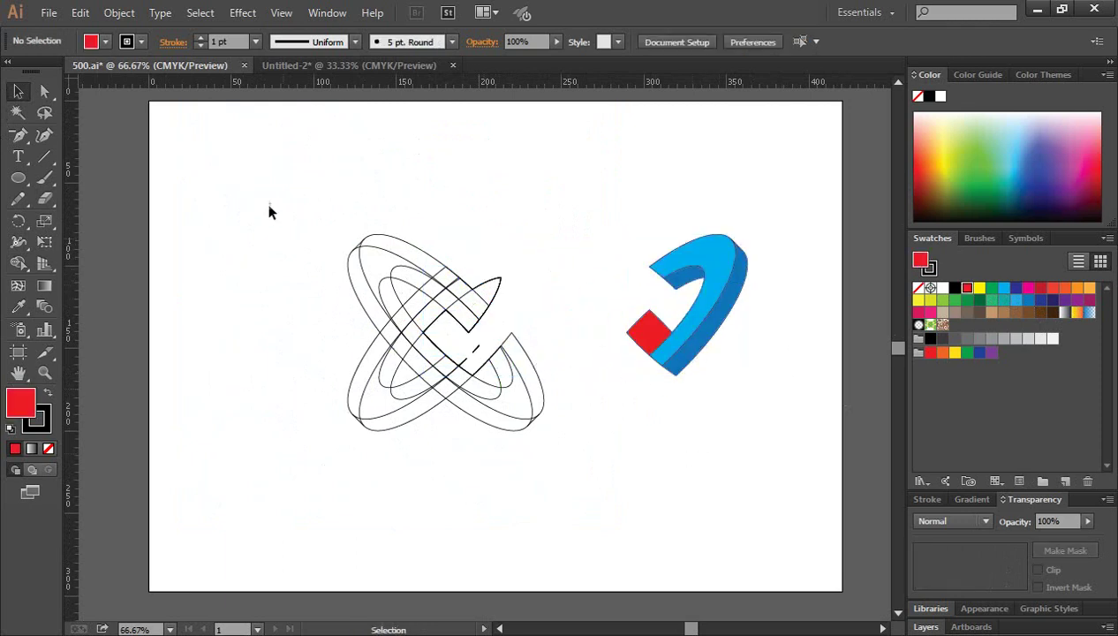
# - Select all the leftover ring outlines and delete them, keeping only the coloured pieces
pyautogui.moveTo(267, 201); pyautogui.dragTo(568, 499)
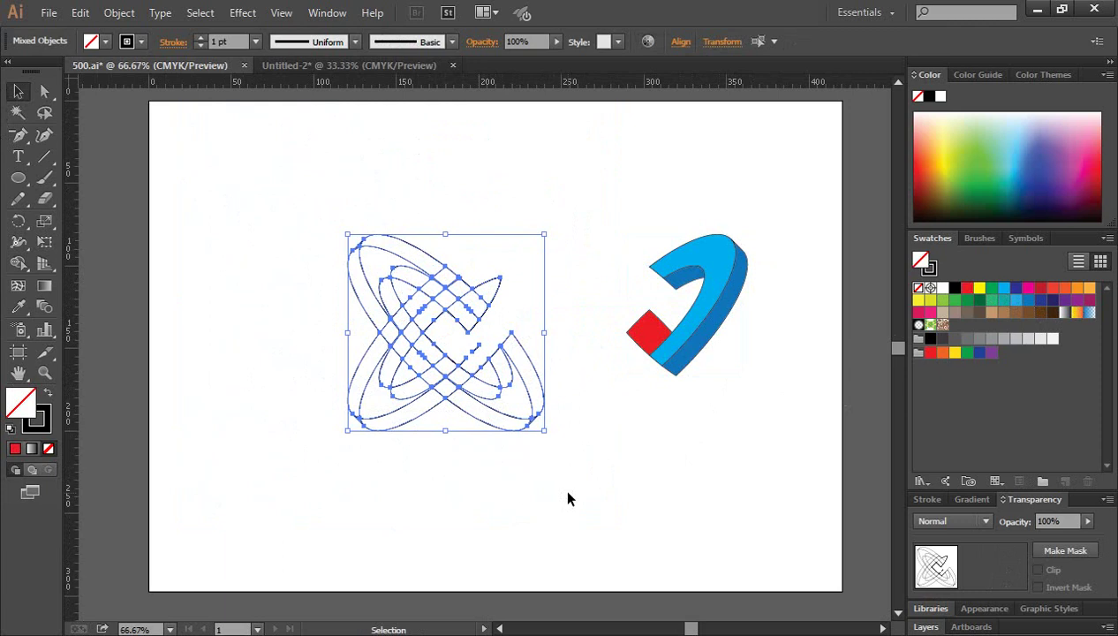
pyautogui.click(578, 497)
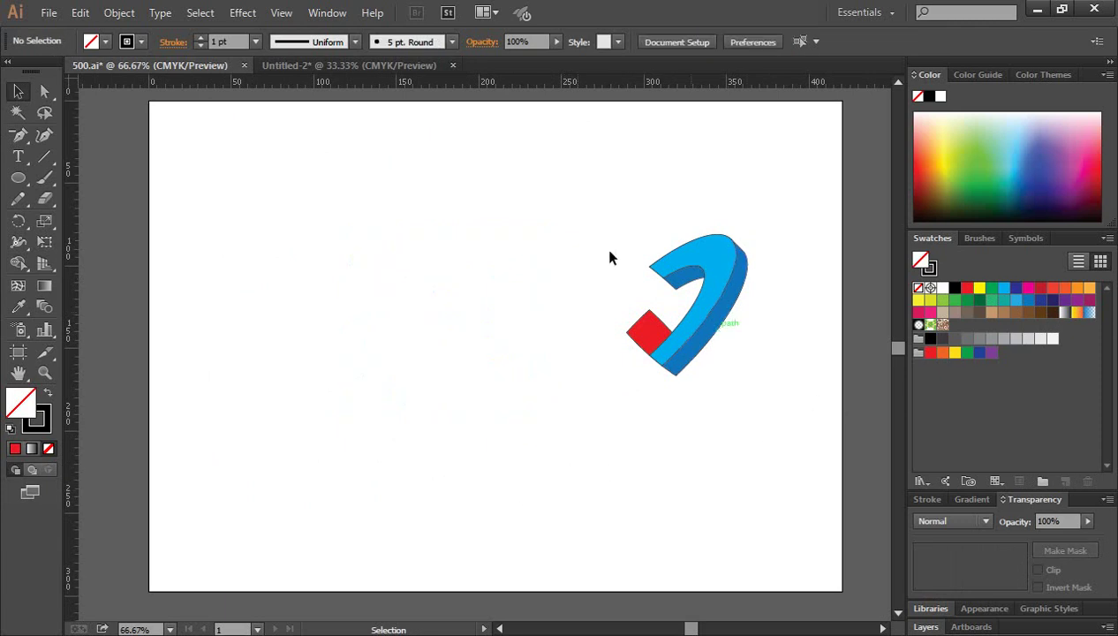
# - Move the red diamond and the blue loop pieces together to the middle of the artboard
pyautogui.moveTo(571, 209); pyautogui.dragTo(806, 455)
pyautogui.moveTo(691, 336); pyautogui.dragTo(517, 367)
pyautogui.click(587, 423)
pyautogui.click(493, 362)
pyautogui.click(514, 357)
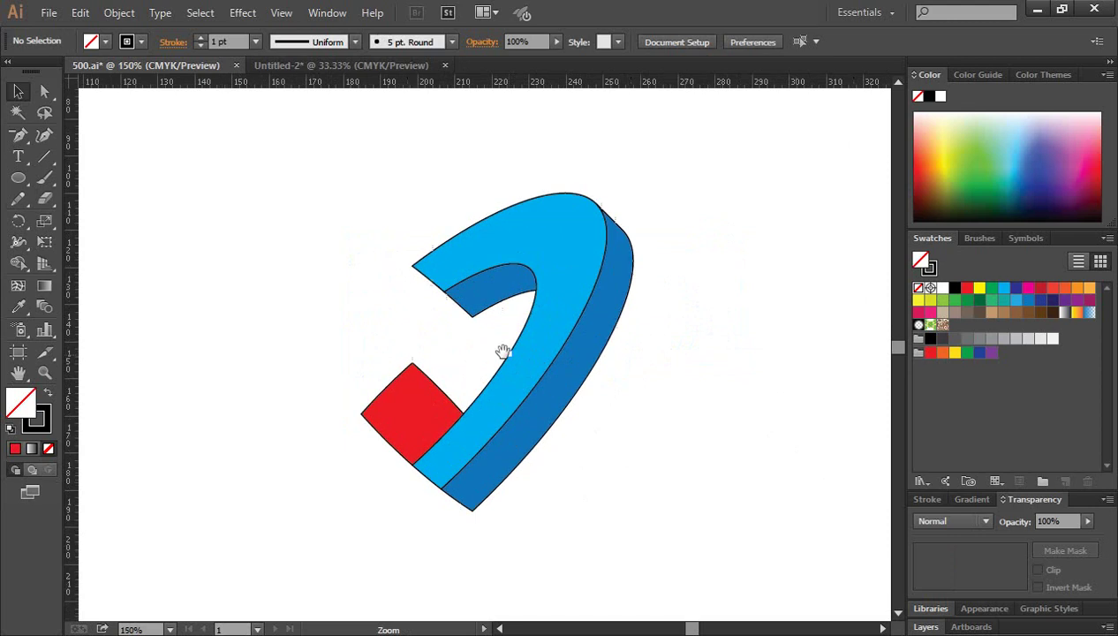
# - Place a vertical and a horizontal ruler guide crossing at the centre of the red diamond
pyautogui.click(447, 404)
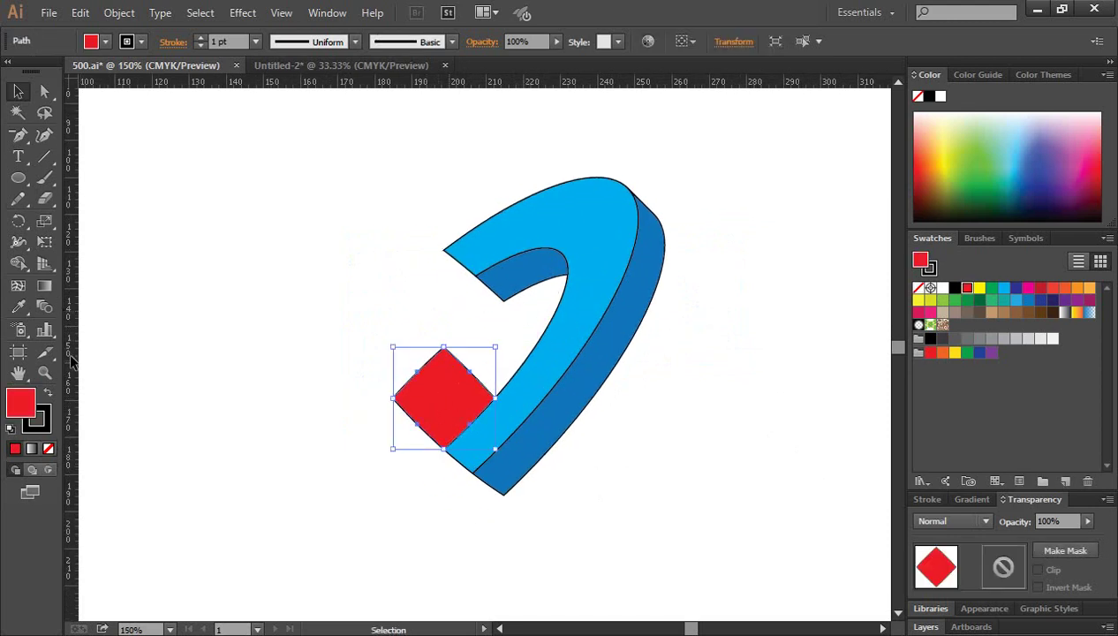
pyautogui.moveTo(73, 360); pyautogui.dragTo(444, 454)
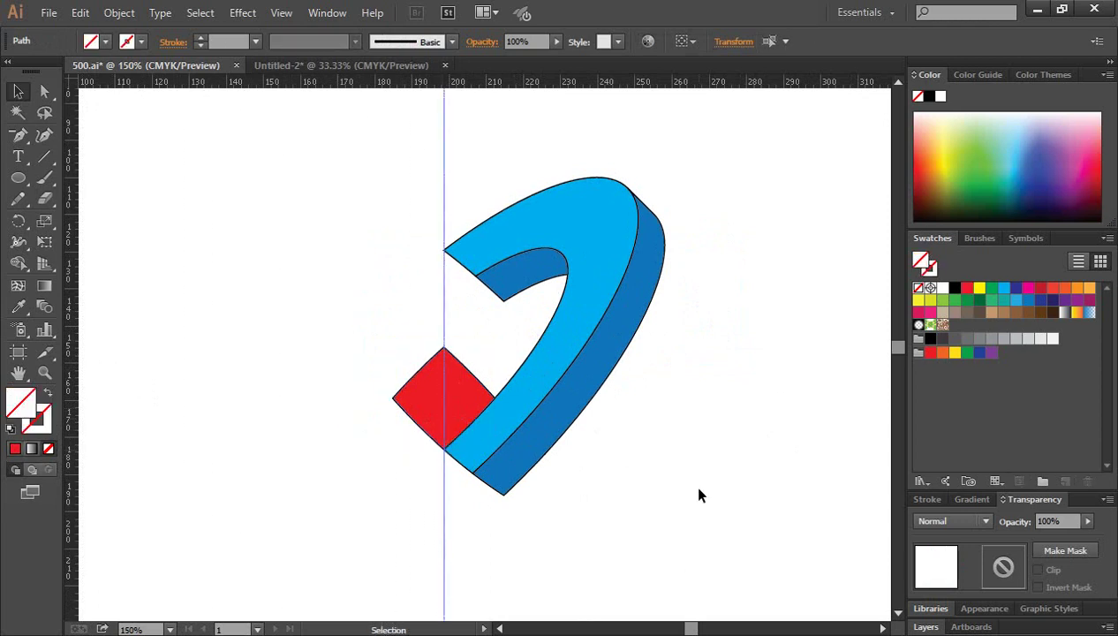
pyautogui.click(452, 383)
pyautogui.moveTo(506, 84); pyautogui.dragTo(495, 398)
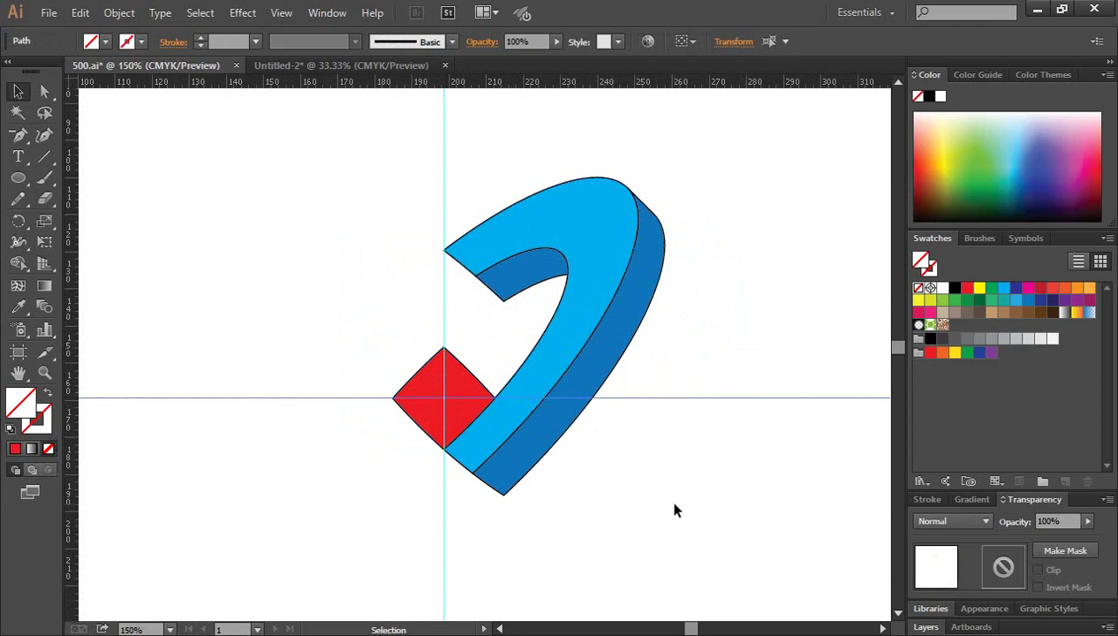
pyautogui.click(666, 493)
# - Rotate a copy of the three blue loop pieces a quarter turn counterclockwise about the guide intersection at the diamond's centre
pyautogui.moveTo(509, 150); pyautogui.dragTo(694, 311)
pyautogui.click(18, 221)
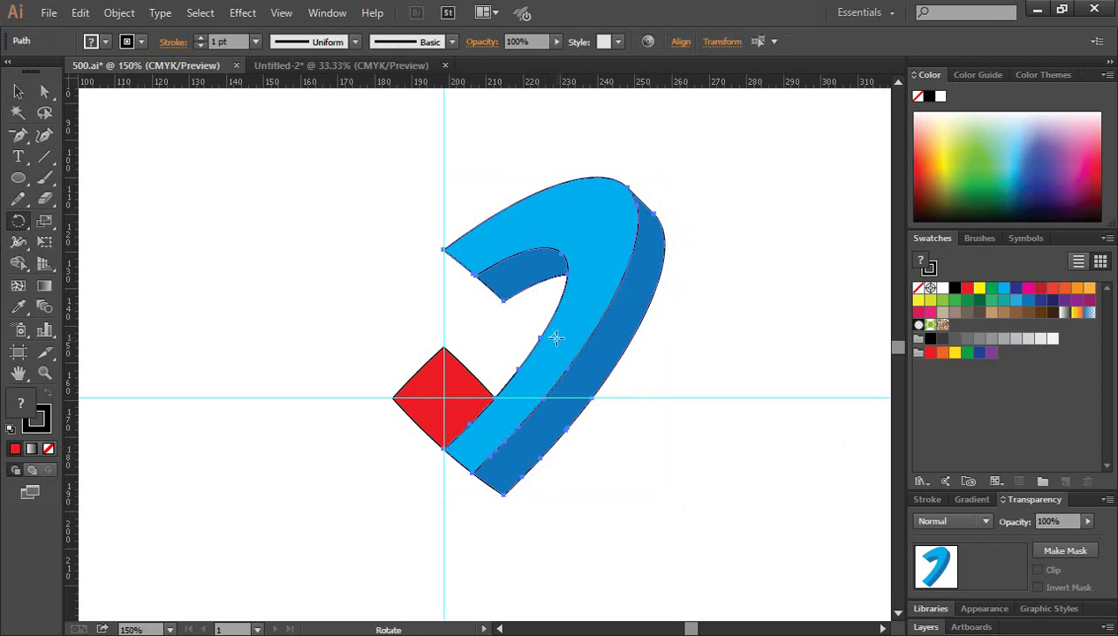
pyautogui.moveTo(554, 337); pyautogui.dragTo(445, 398)
pyautogui.moveTo(567, 342); pyautogui.dragTo(426, 348)
pyautogui.hotkey('ctrl', '-')
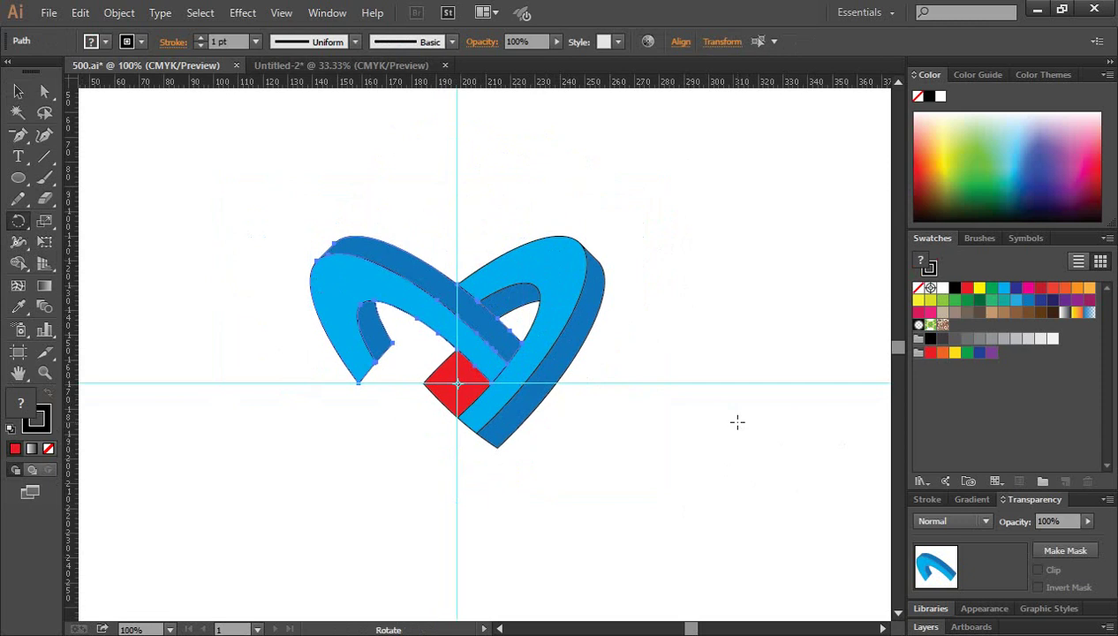
# - Repeat the rotated copy twice to complete four interlocking loop segments around the red diamond
pyautogui.press('v')
pyautogui.hotkey('ctrl', 'd')
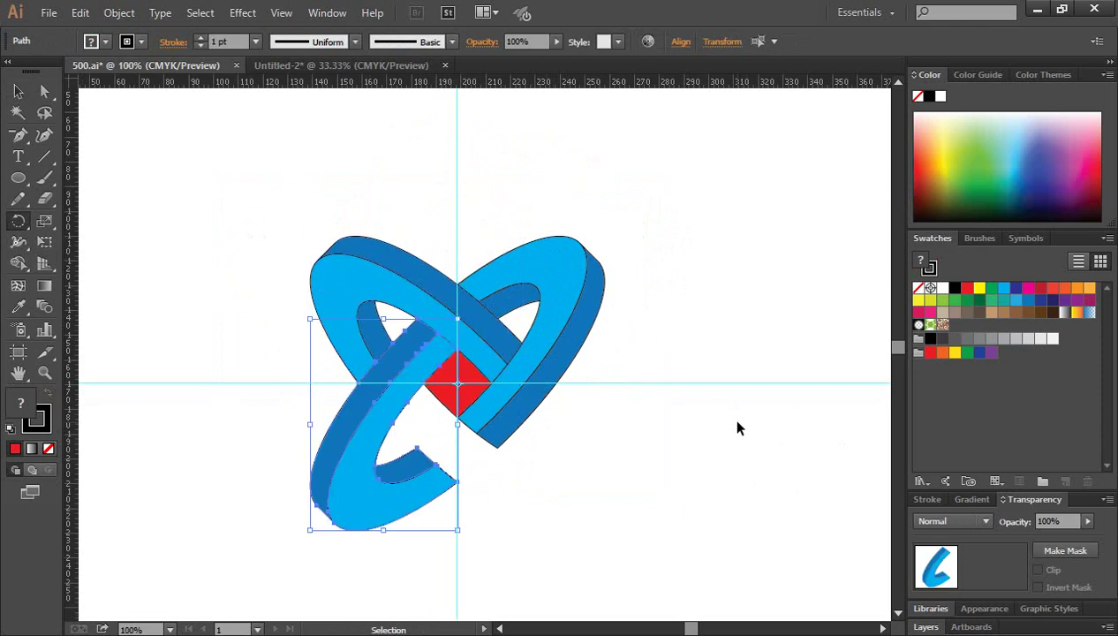
pyautogui.hotkey('ctrl', 'd')
pyautogui.click(18, 91)
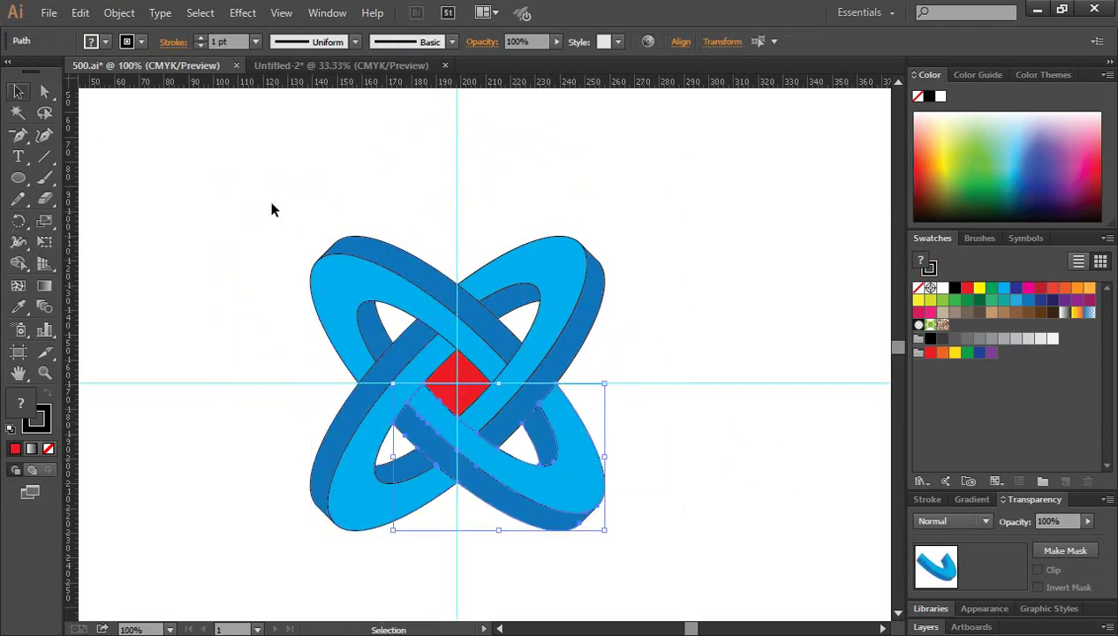
# - Delete the horizontal and vertical guides and the red centre diamond
pyautogui.click(755, 463)
pyautogui.scroll(-1, 754, 461)
pyautogui.moveTo(717, 289); pyautogui.dragTo(751, 448)
pyautogui.press('Delete')
pyautogui.moveTo(365, 110); pyautogui.dragTo(557, 168)
pyautogui.press('Delete')
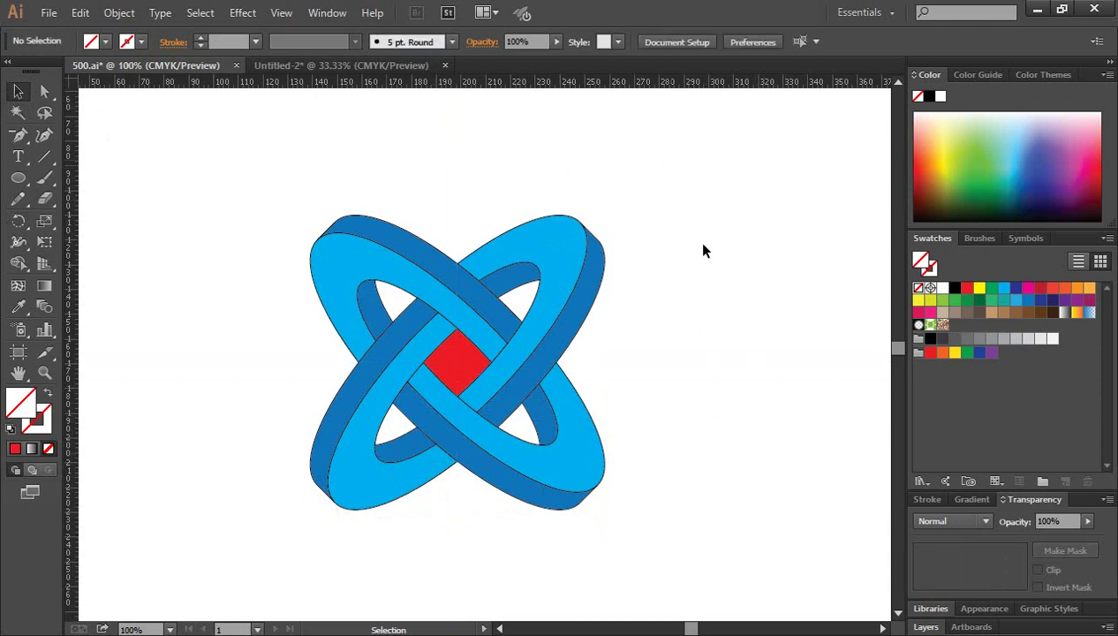
pyautogui.click(458, 376)
pyautogui.press('Delete')
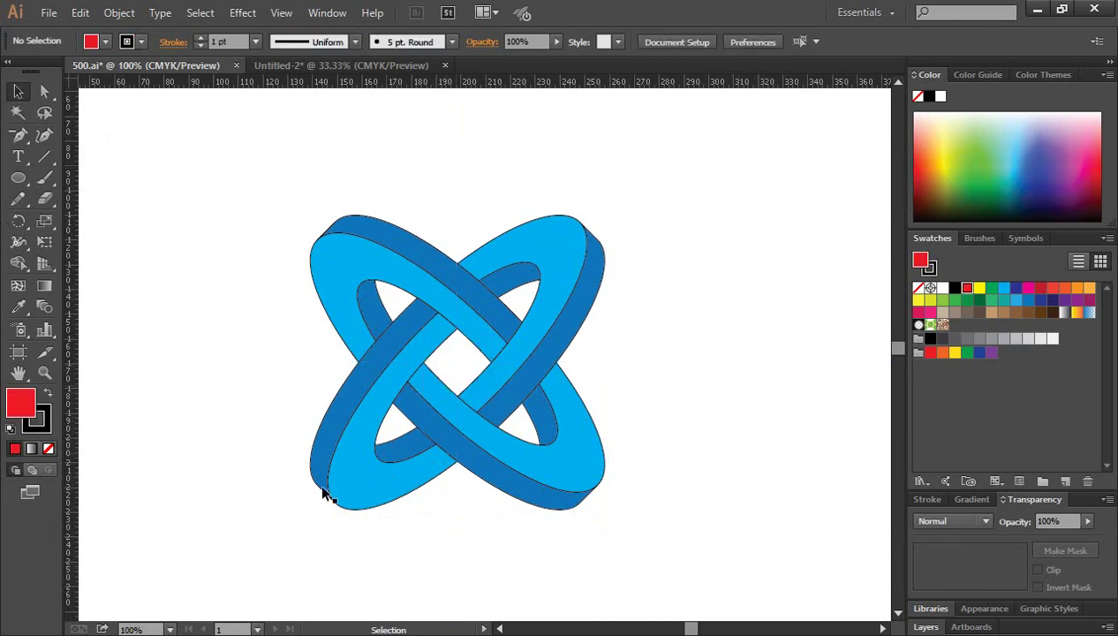
# - Fill the lower-left loop's front face and the upper-right loop's outer and inner side bands with dark grey
pyautogui.click(359, 486)
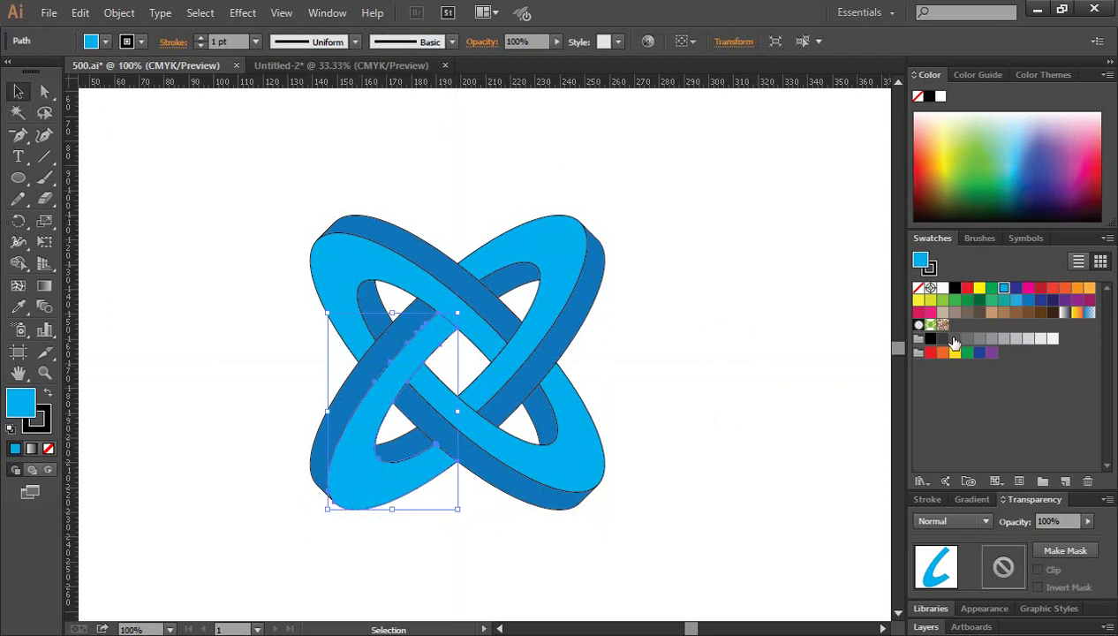
pyautogui.click(690, 404)
pyautogui.click(586, 327)
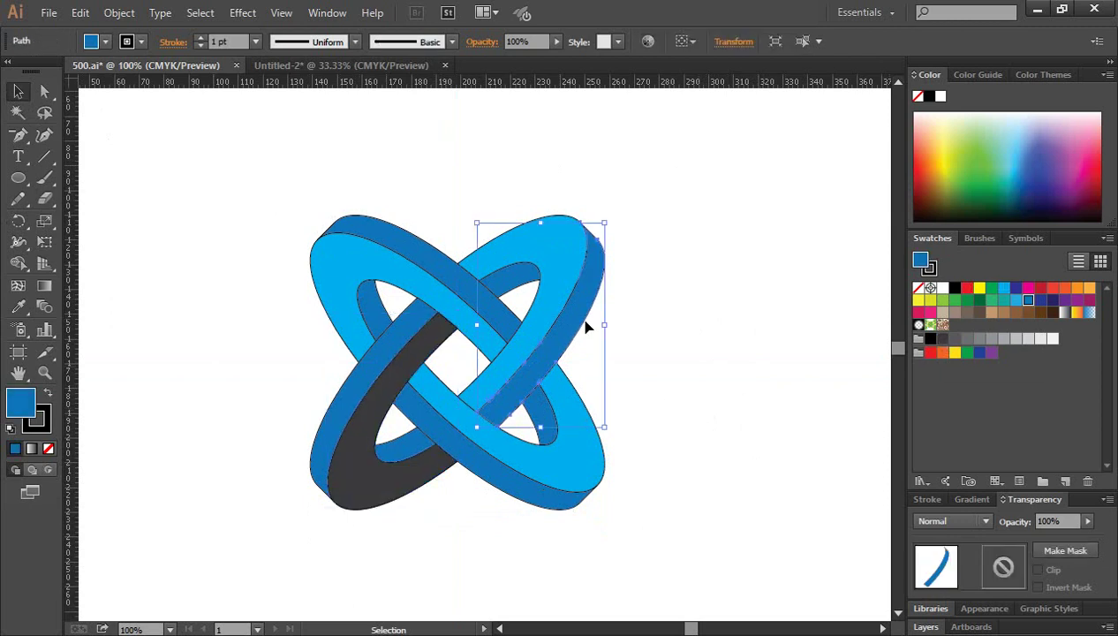
pyautogui.click(942, 339)
pyautogui.click(707, 329)
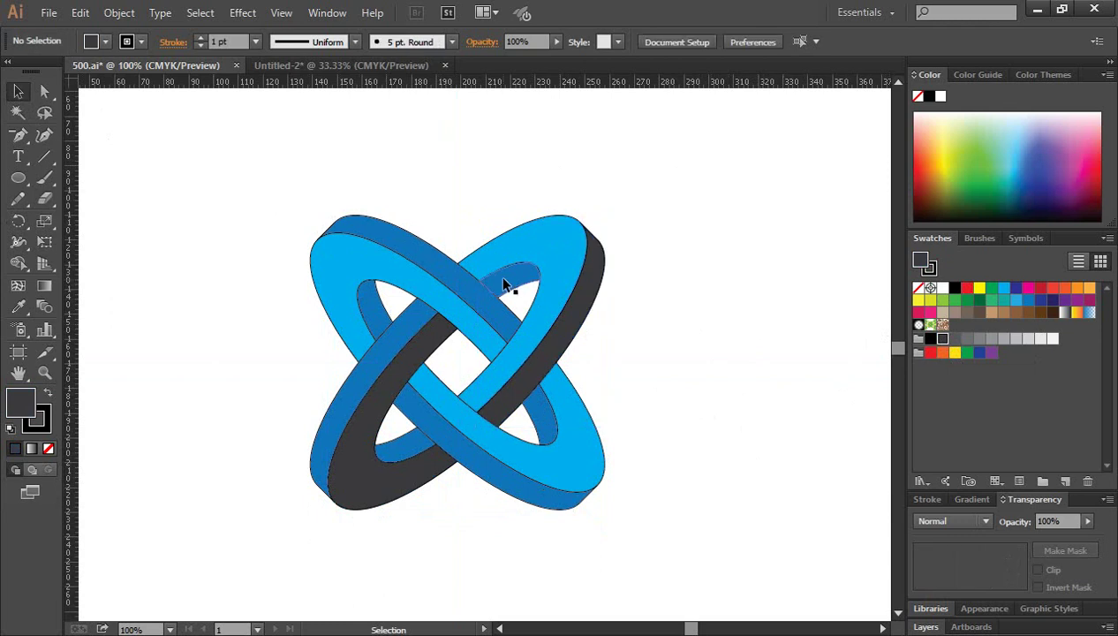
pyautogui.click(511, 284)
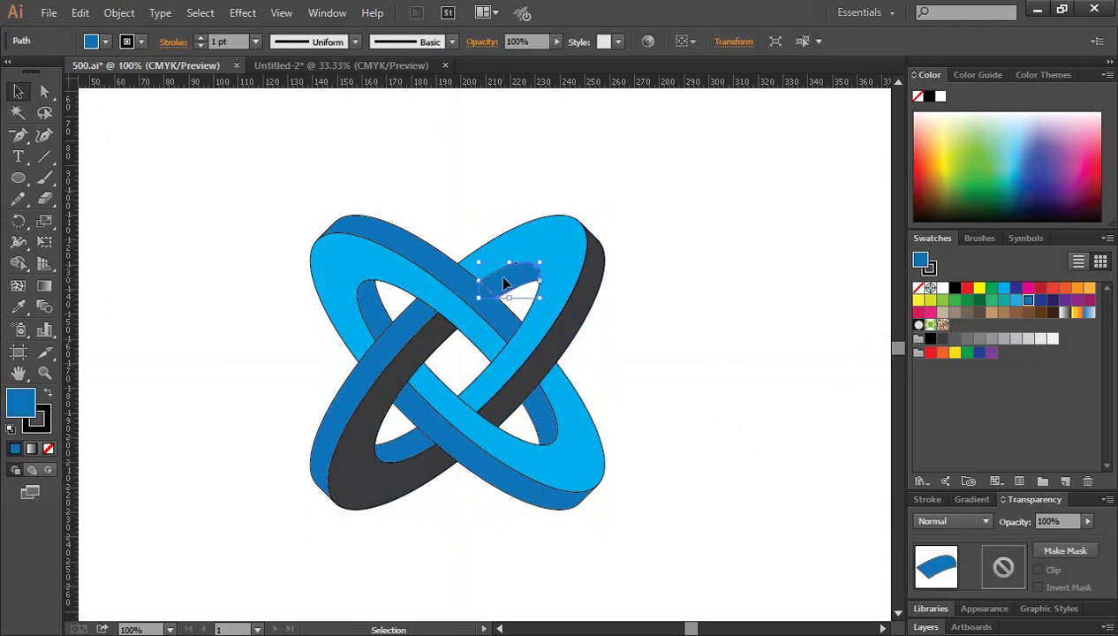
pyautogui.click(943, 338)
pyautogui.click(694, 385)
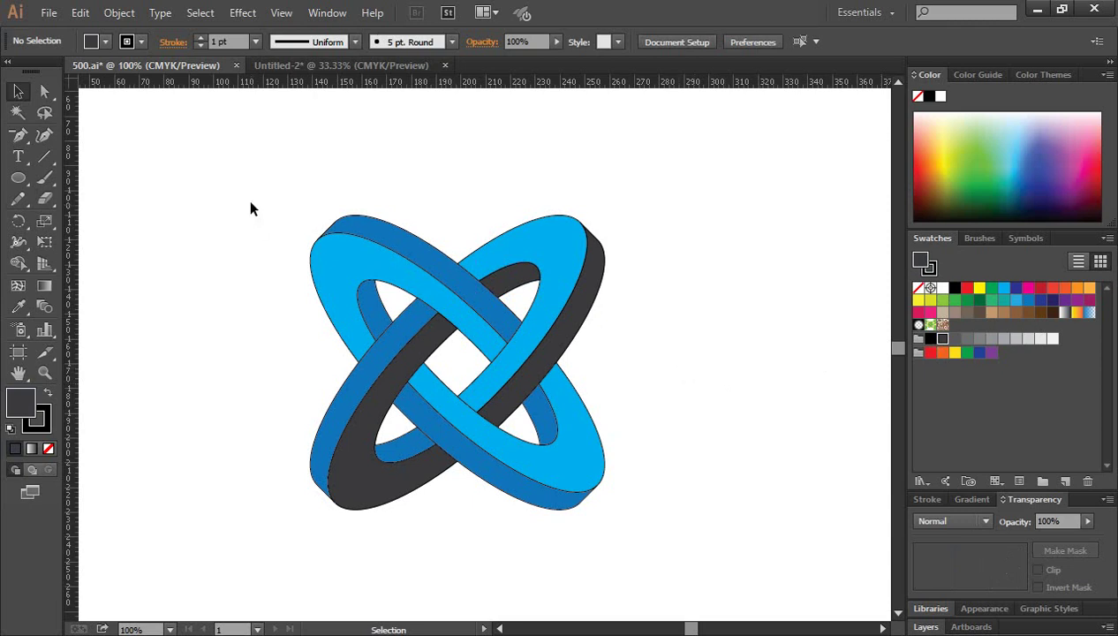
# - Select the entire logo and remove the black stroke from all its pieces
pyautogui.moveTo(218, 172); pyautogui.dragTo(684, 530)
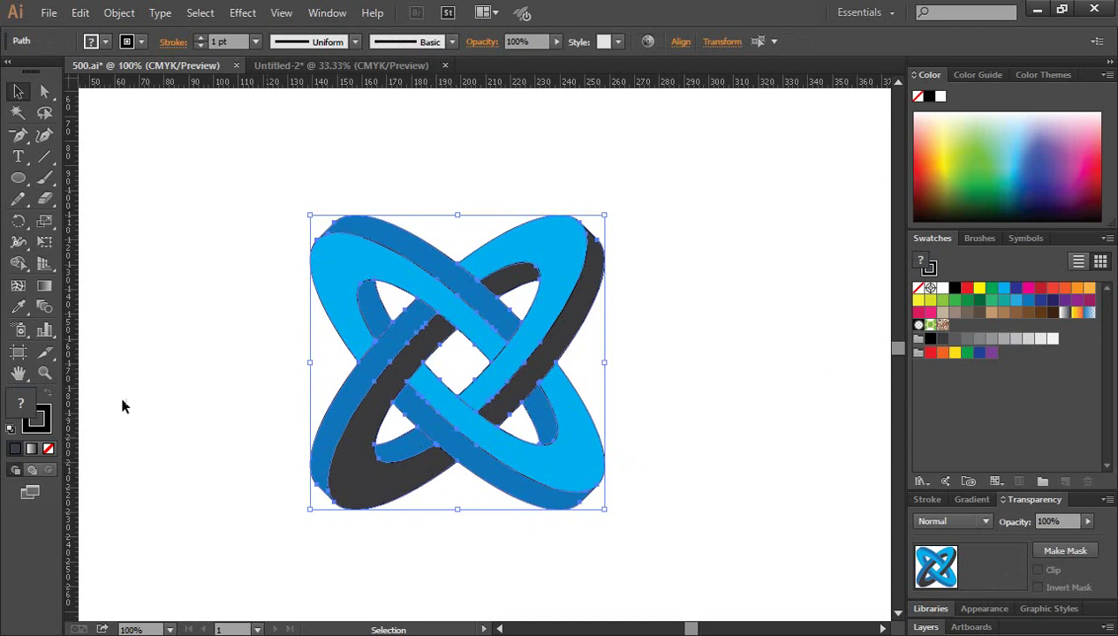
pyautogui.click(44, 416)
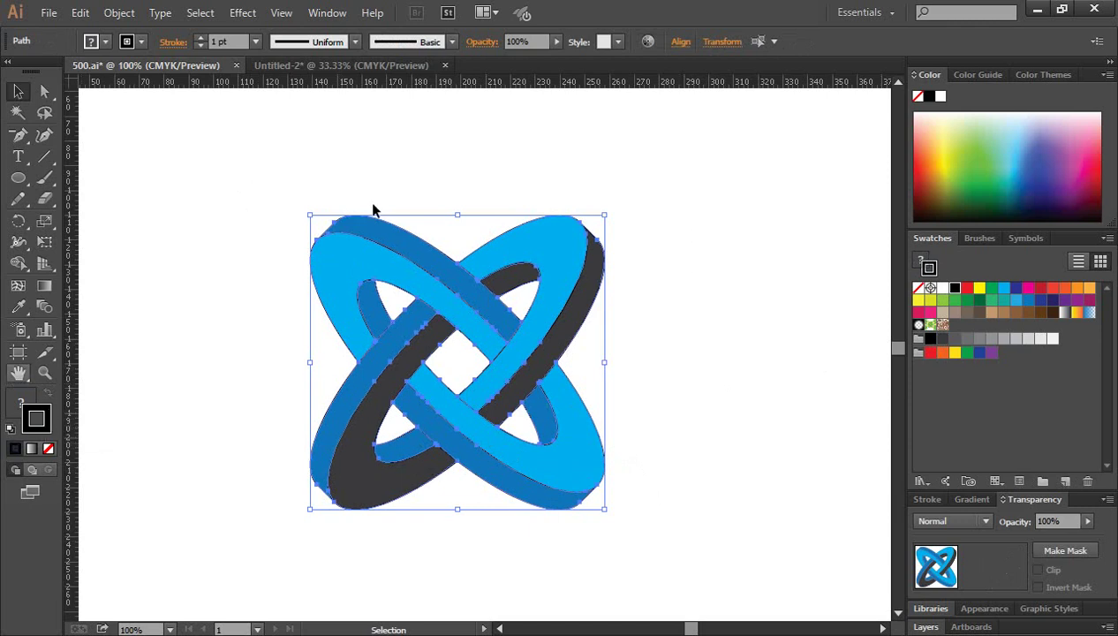
pyautogui.click(48, 449)
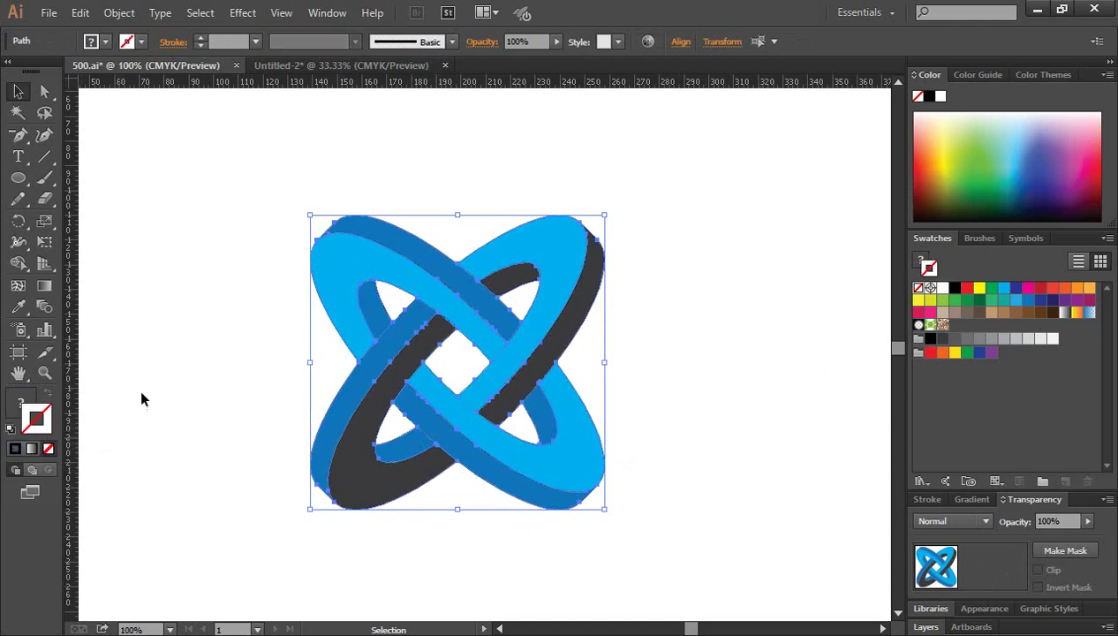
pyautogui.click(150, 381)
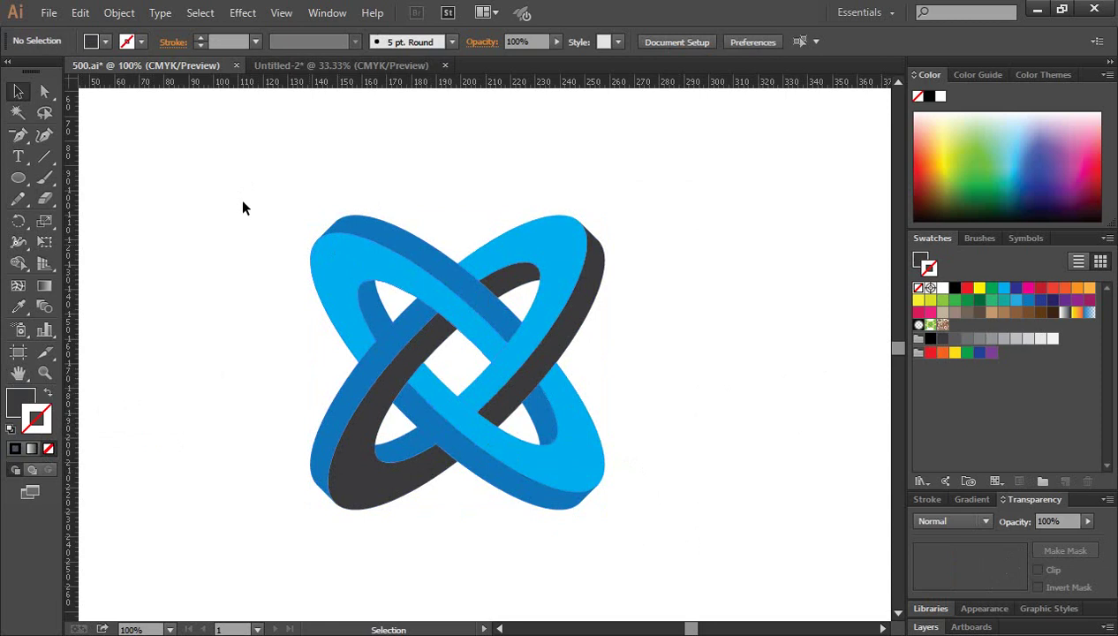
# - Move the whole logo slightly up and to the right on the artboard and deselect it
pyautogui.moveTo(208, 188); pyautogui.dragTo(612, 514)
pyautogui.moveTo(521, 389); pyautogui.dragTo(542, 371)
pyautogui.click(742, 411)
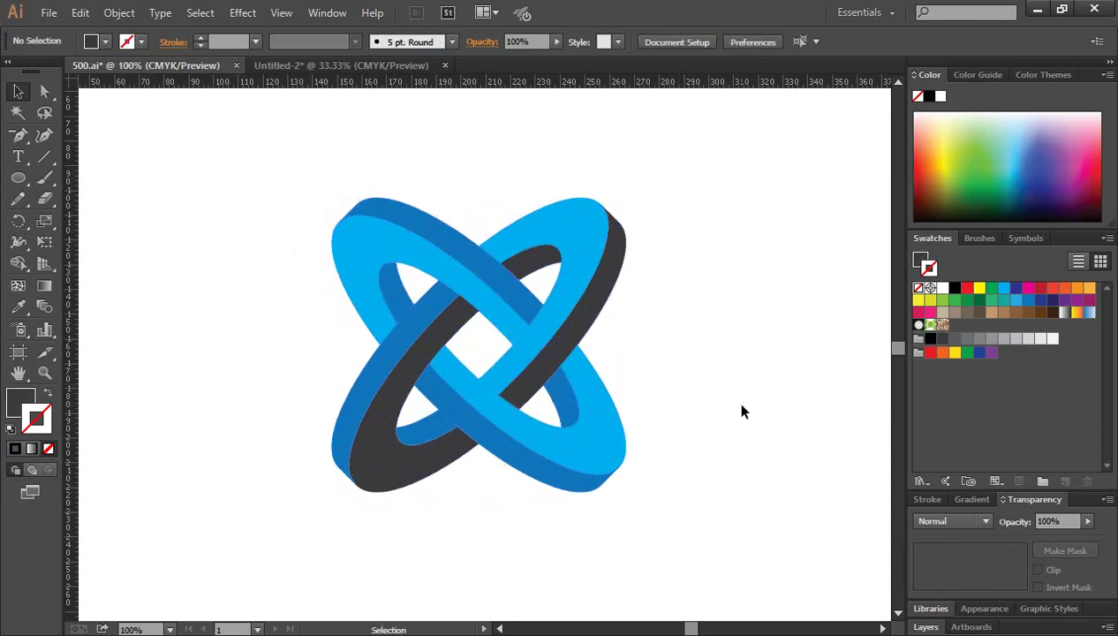